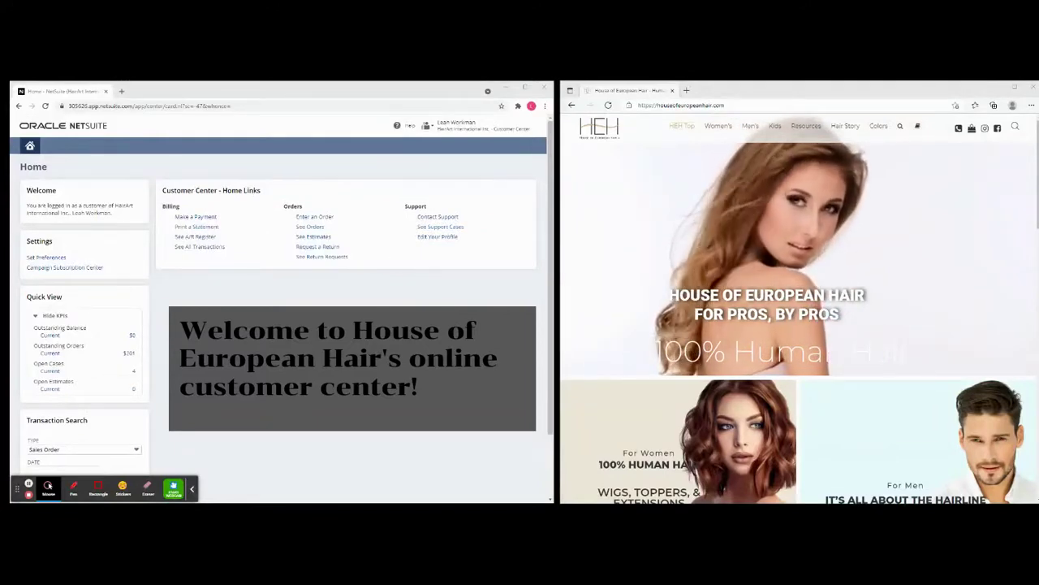
Browse the homepage, then reveal the Resources dropdown with the Customer Center and product number links.
scroll(532, 267, down, 1)
scroll(349, 243, up, 1)
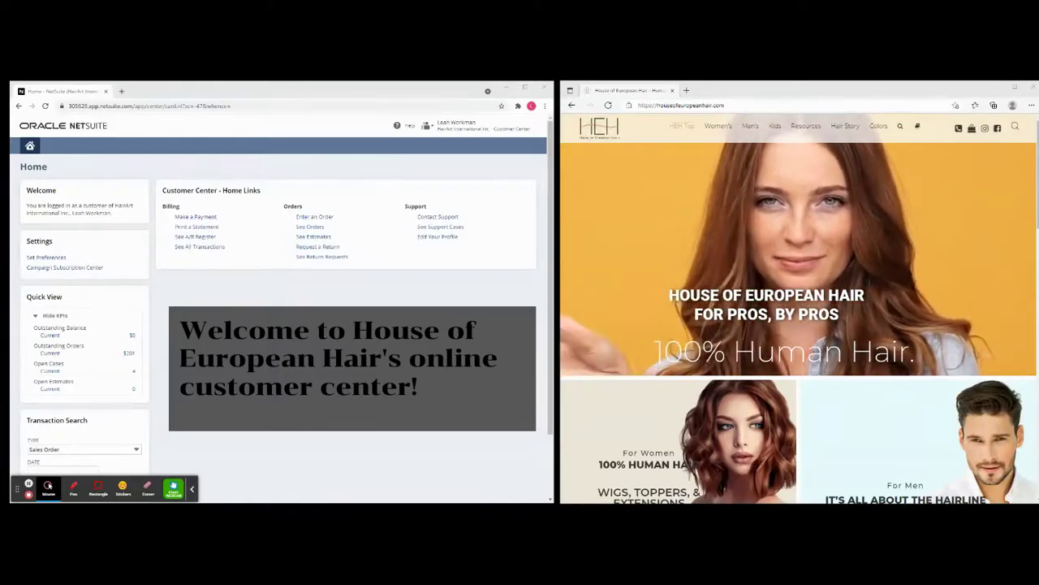
click(365, 376)
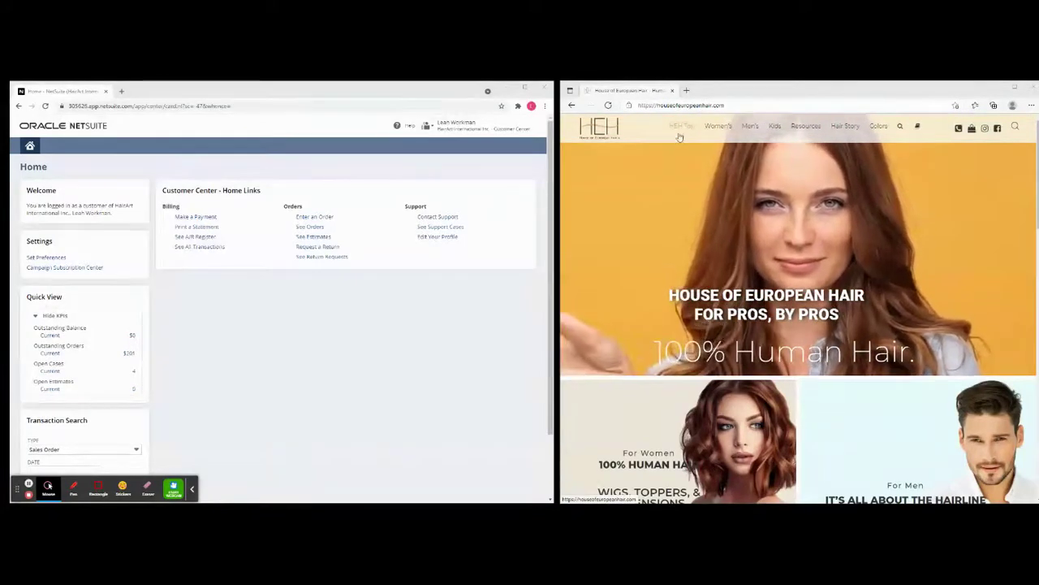
scroll(764, 281, down, 1)
scroll(763, 281, down, 5)
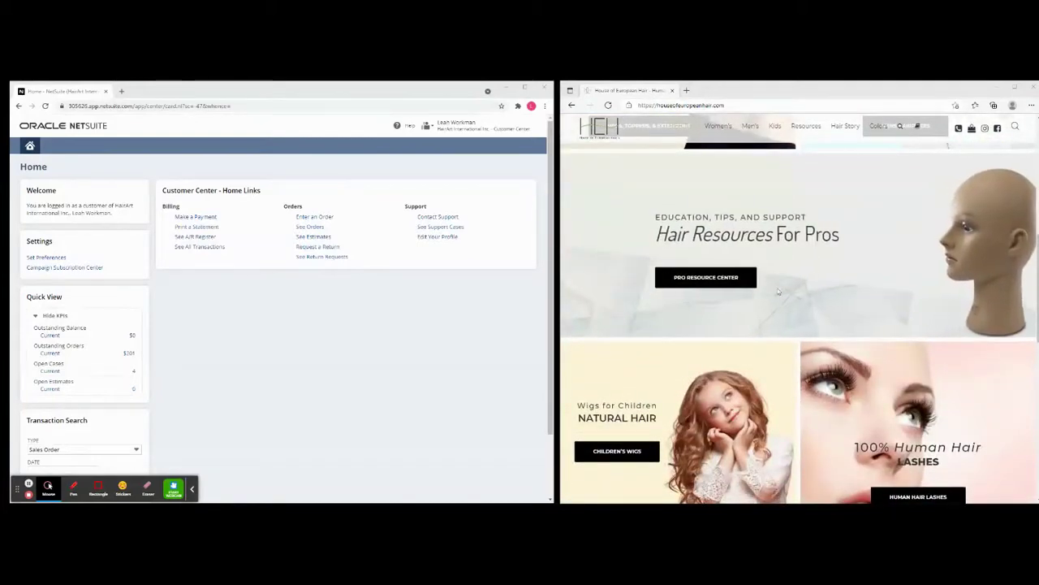
scroll(733, 238, down, 5)
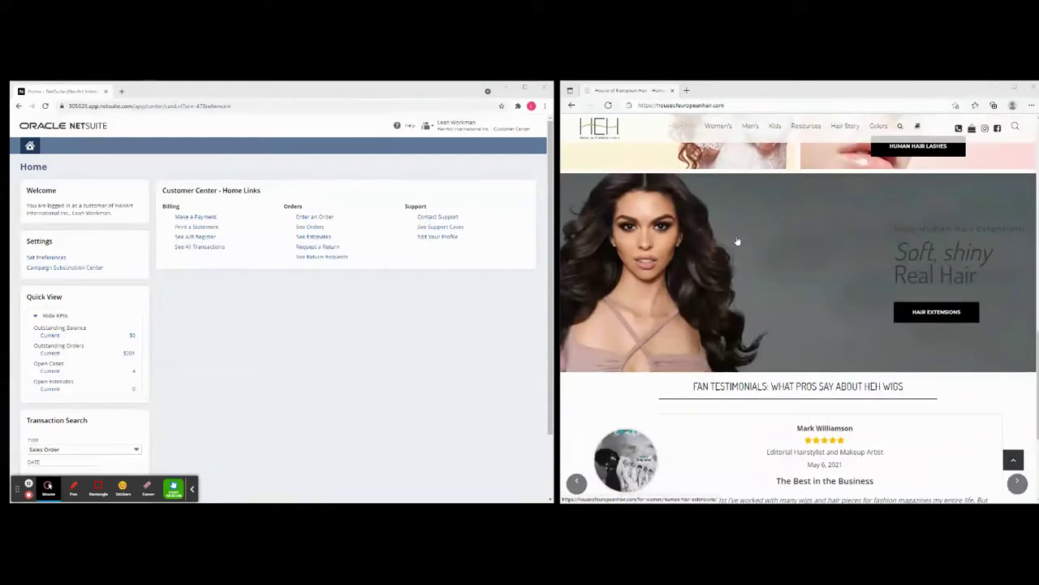
scroll(780, 284, up, 8)
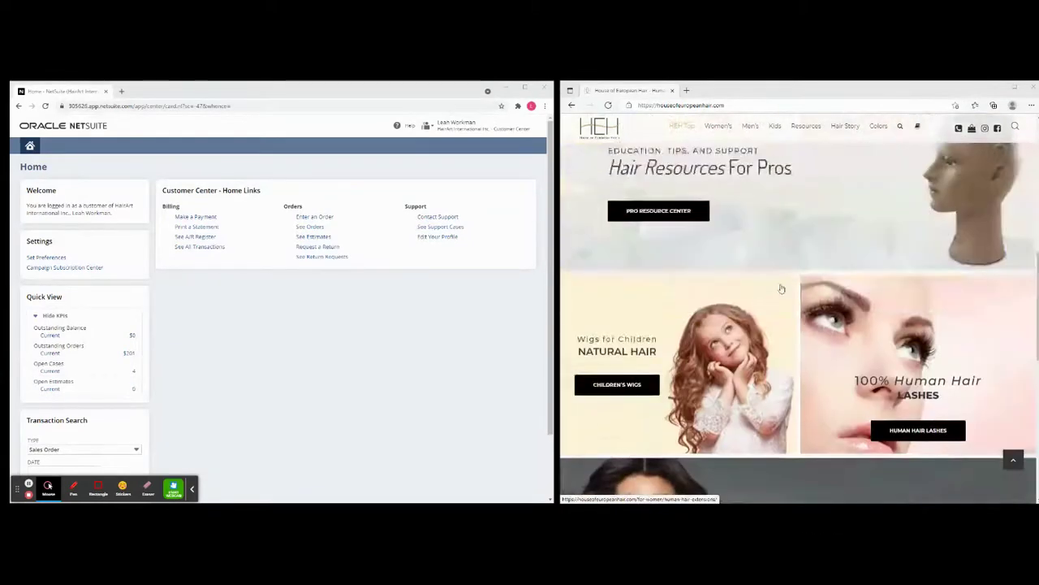
scroll(923, 323, up, 3)
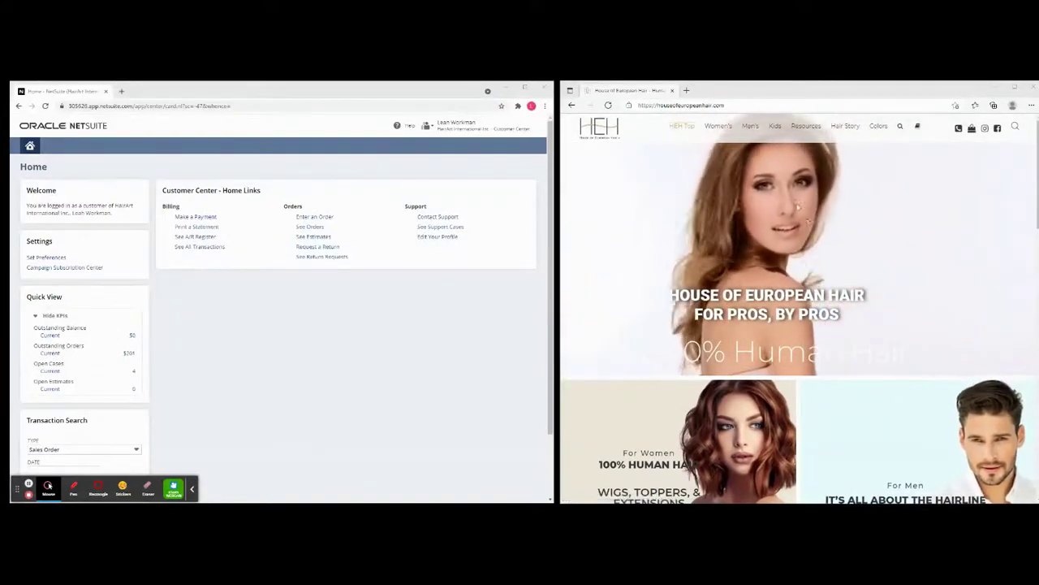
mouse_move(802, 128)
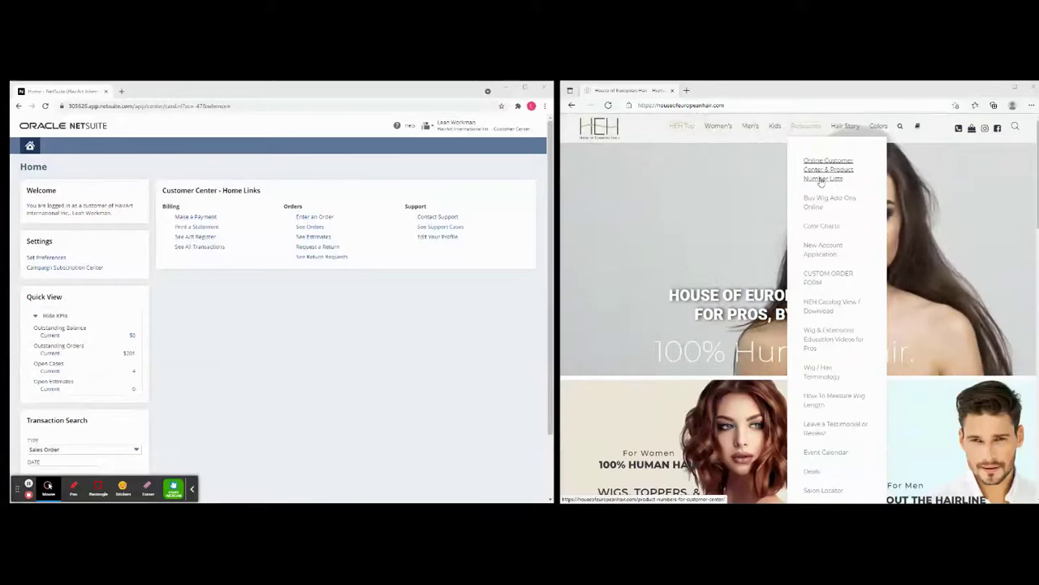
Open the Online Customer Center & Product Number Lists page from the Resources menu.
click(827, 180)
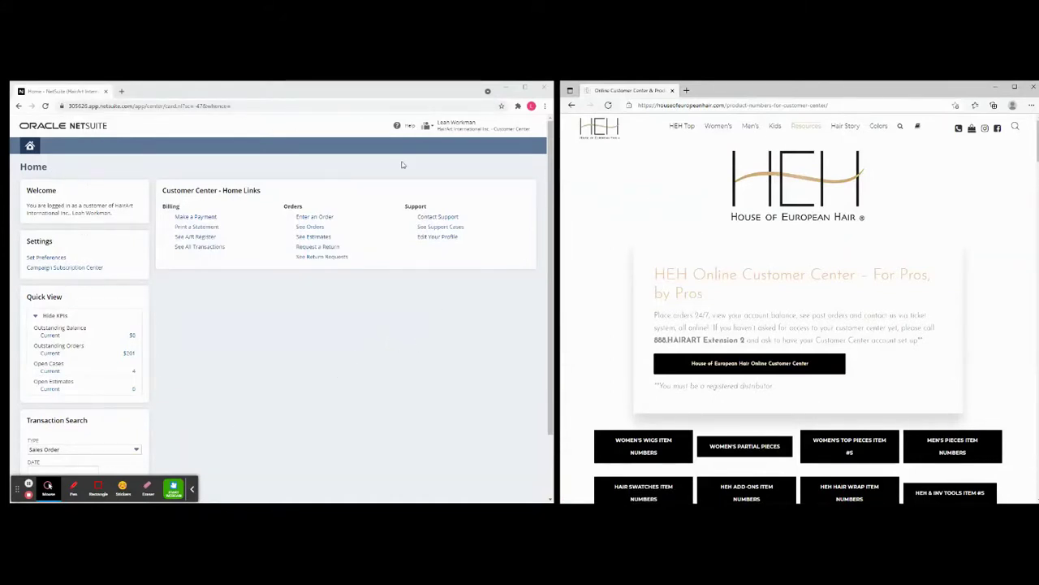
mouse_move(455, 130)
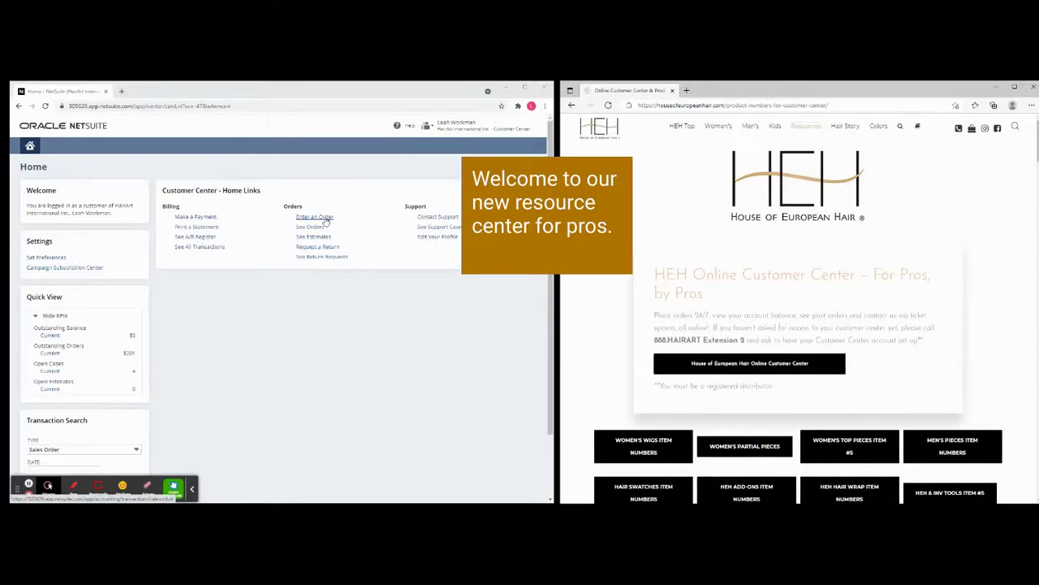
Start a sales order with Enter an Order and look over the blank form.
click(325, 220)
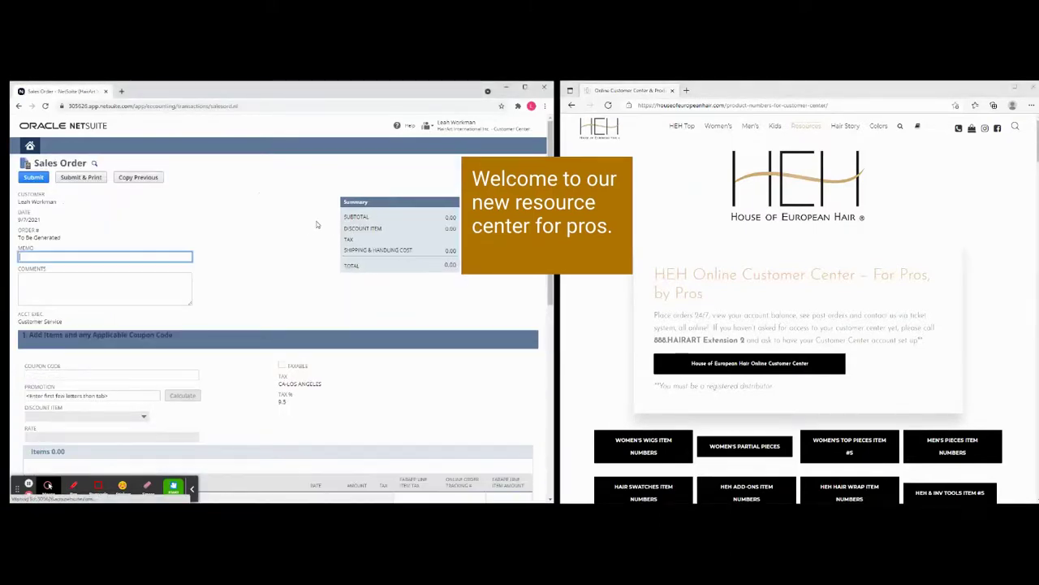
scroll(283, 232, down, 10)
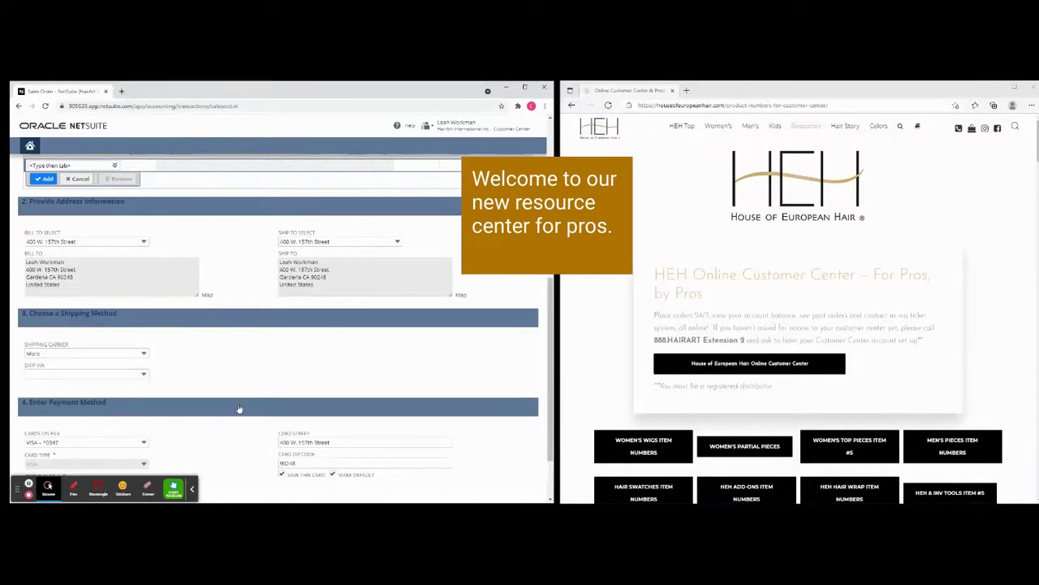
scroll(239, 408, up, 3)
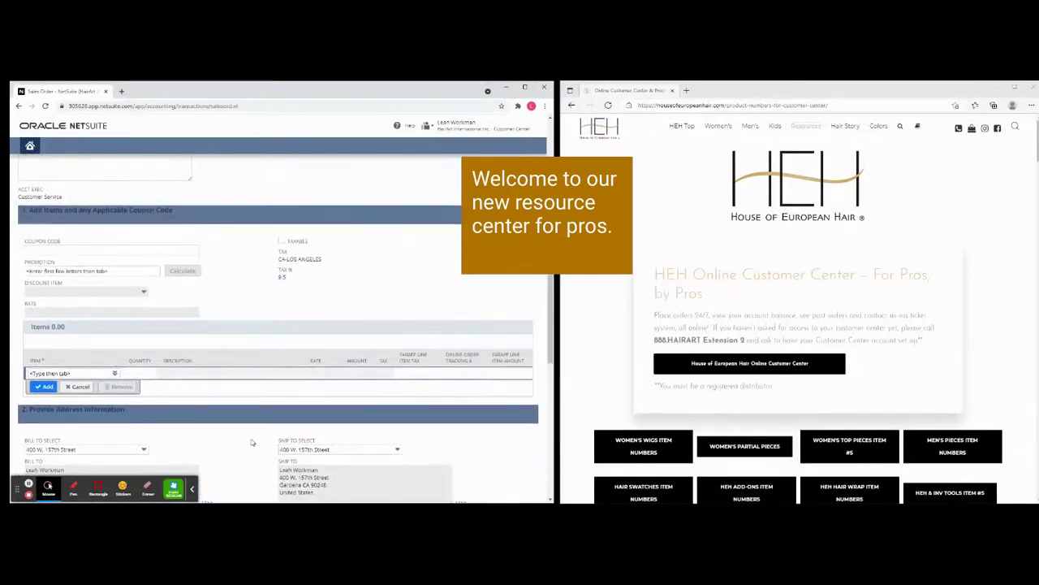
scroll(255, 428, up, 3)
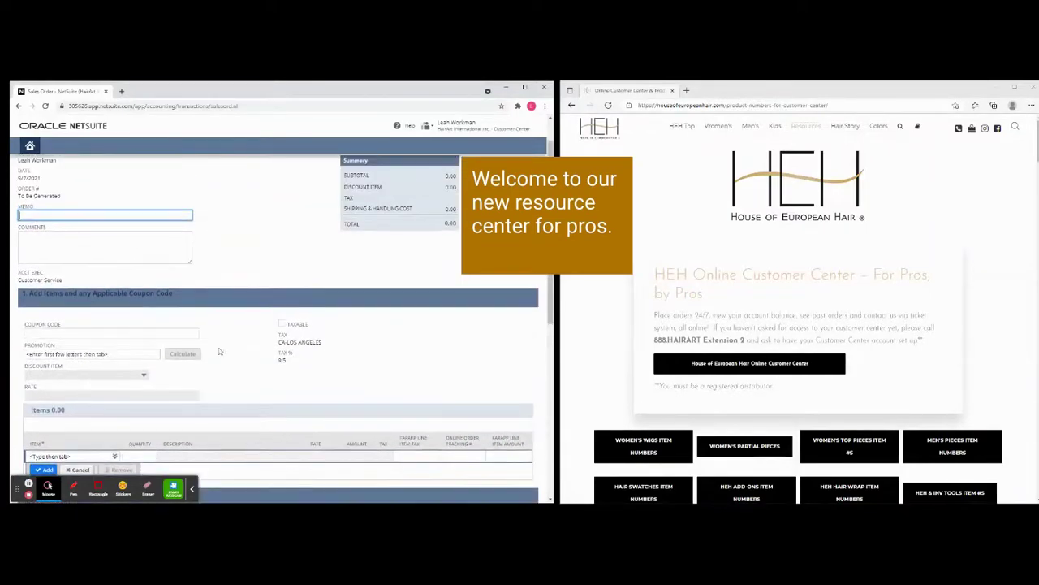
scroll(130, 231, up, 1)
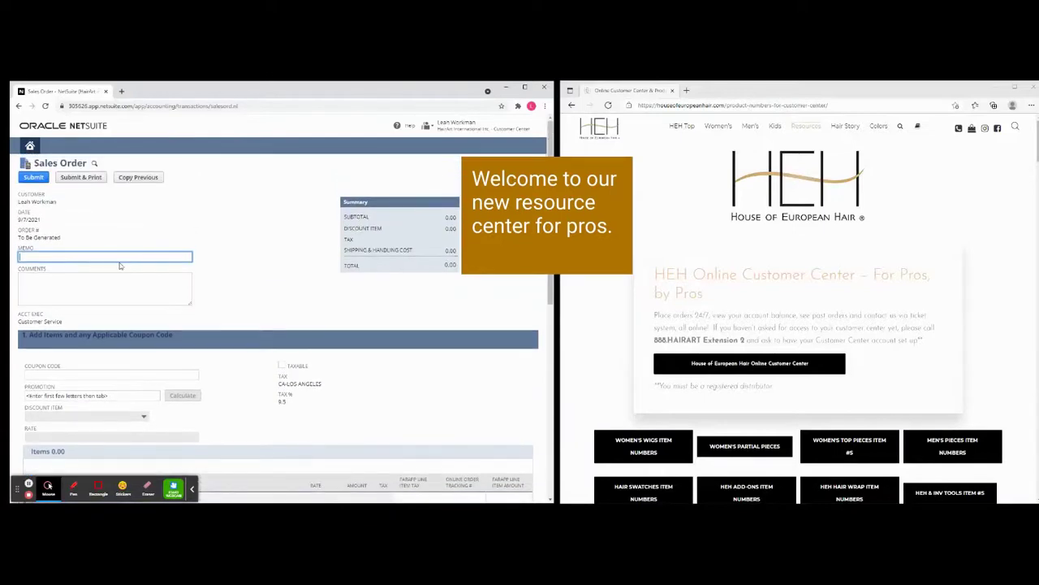
Enter the memo 'I need this by 12/20' on the sales order.
click(121, 255)
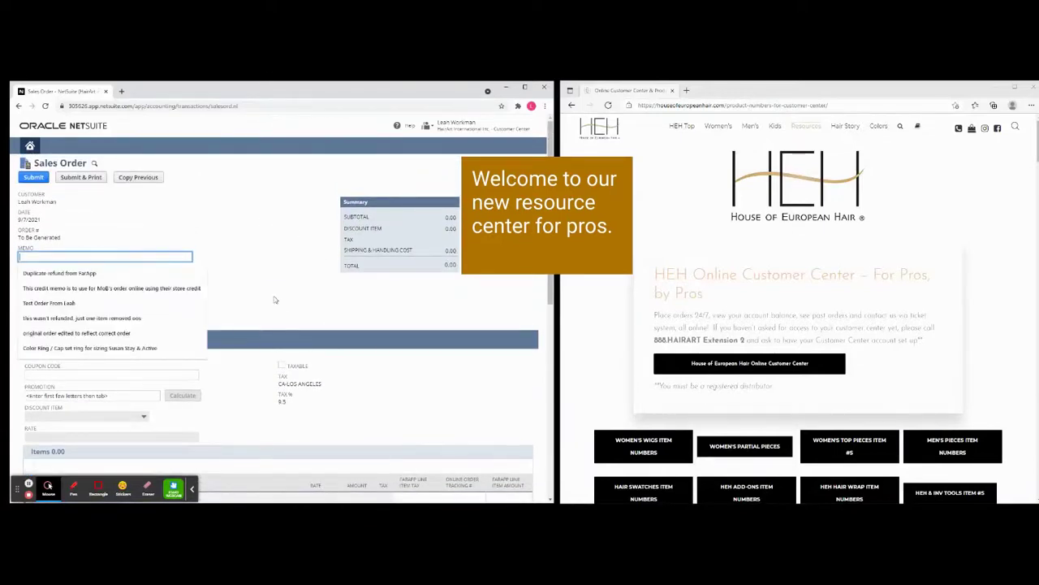
click(274, 301)
click(129, 254)
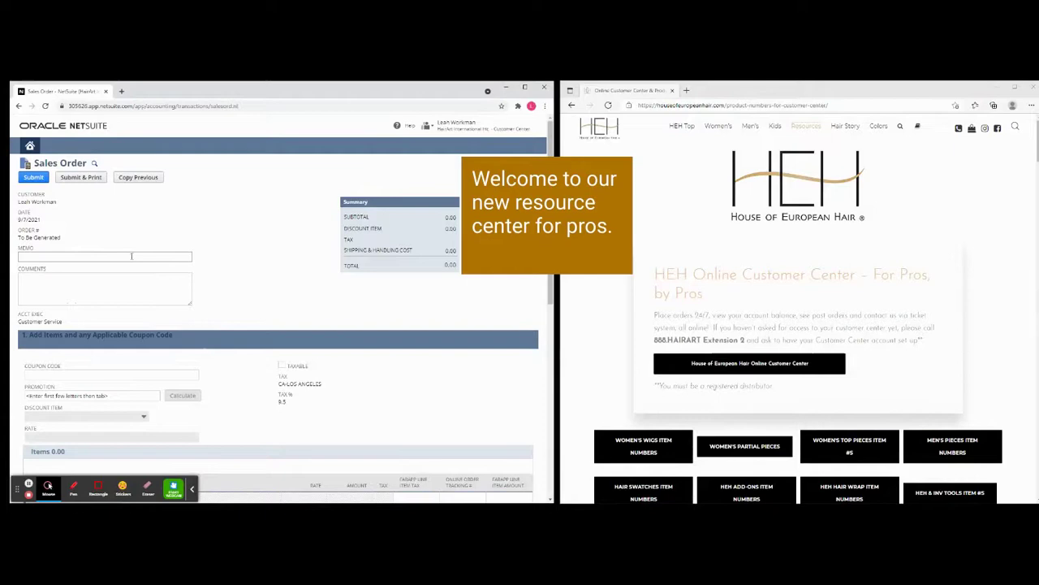
click(133, 255)
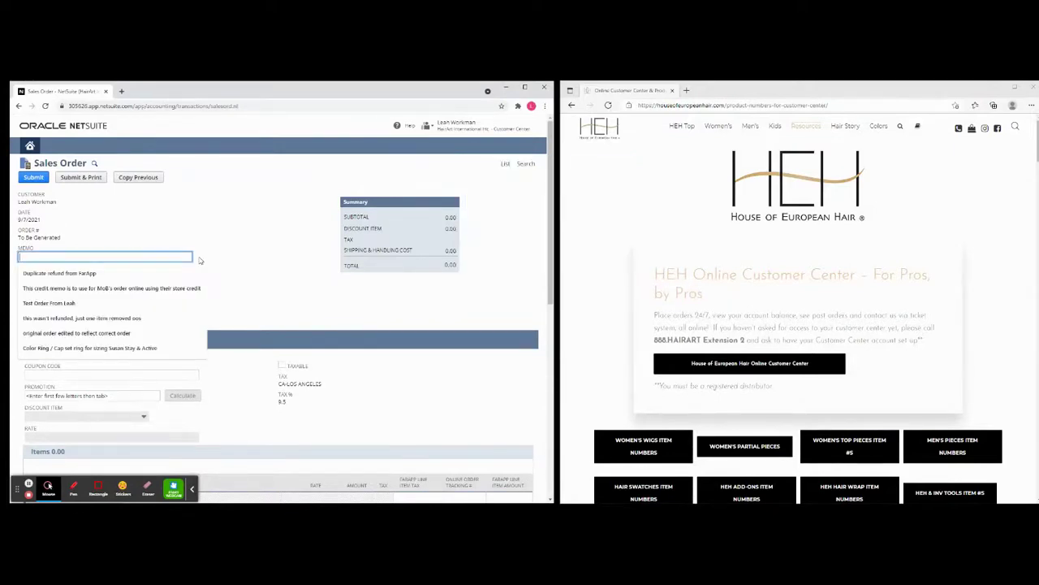
text(repos)
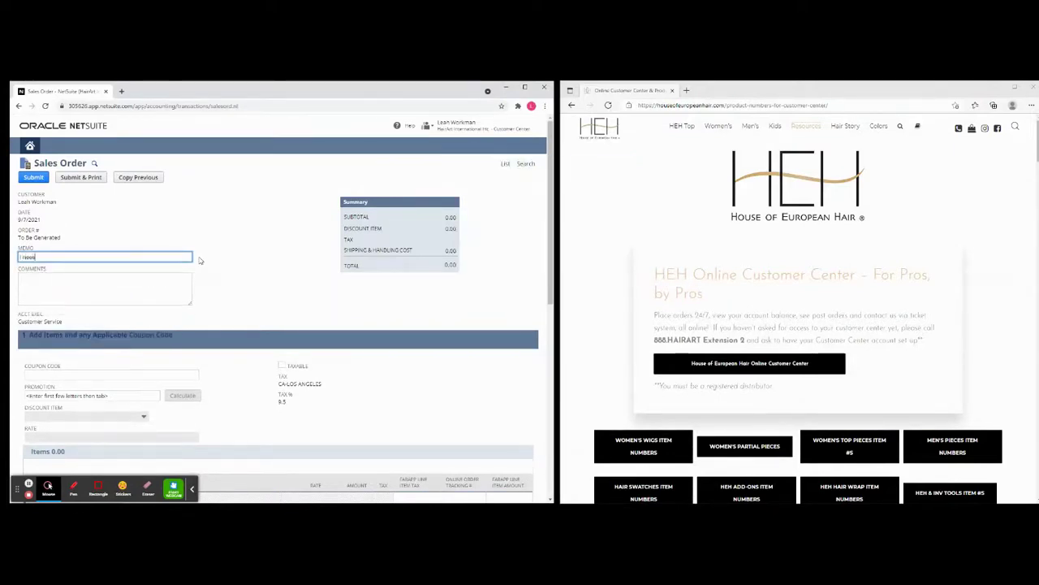
key(BackSpace)
text(s ti)
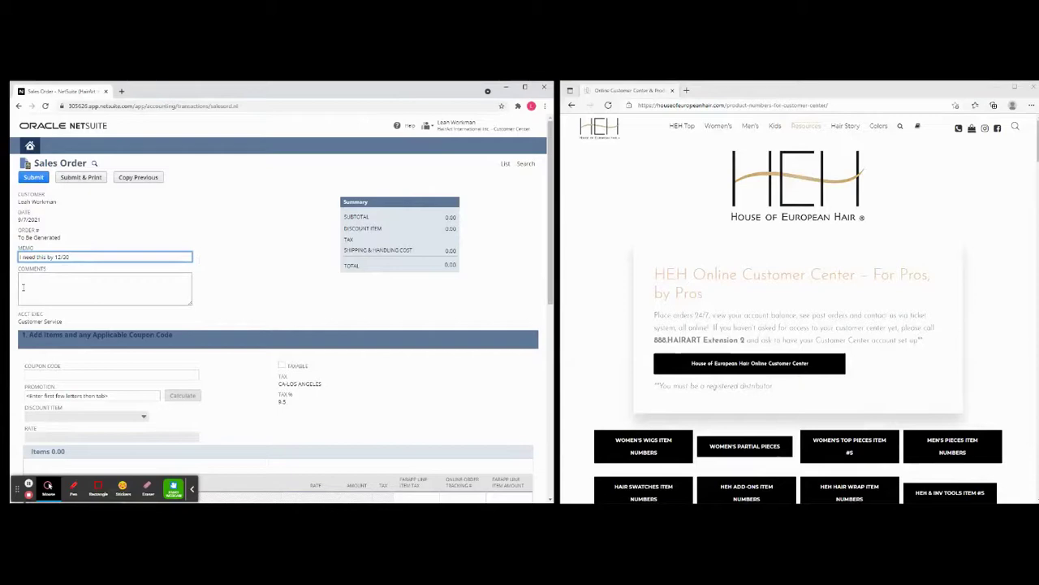
Add a comment for the account rep in the Comments field.
click(49, 286)
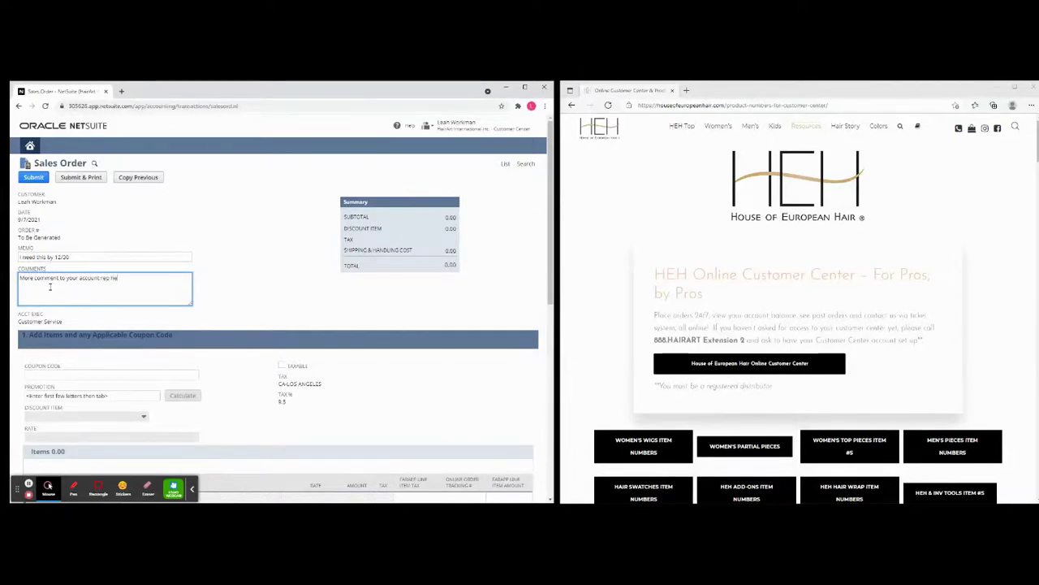
scroll(288, 228, down, 1)
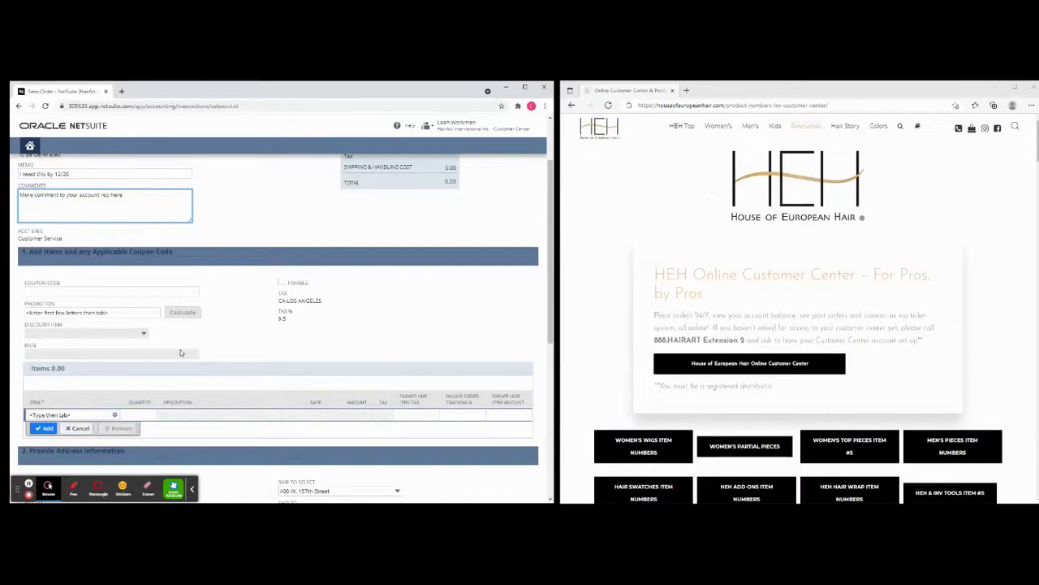
click(71, 415)
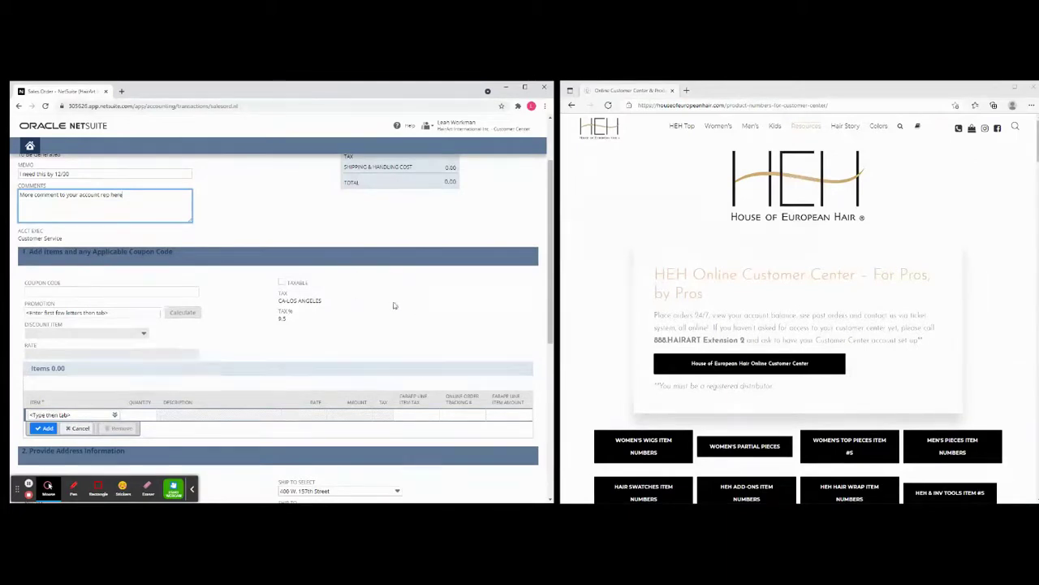
Open the Women's Wigs product number list and scroll through it.
scroll(629, 274, down, 3)
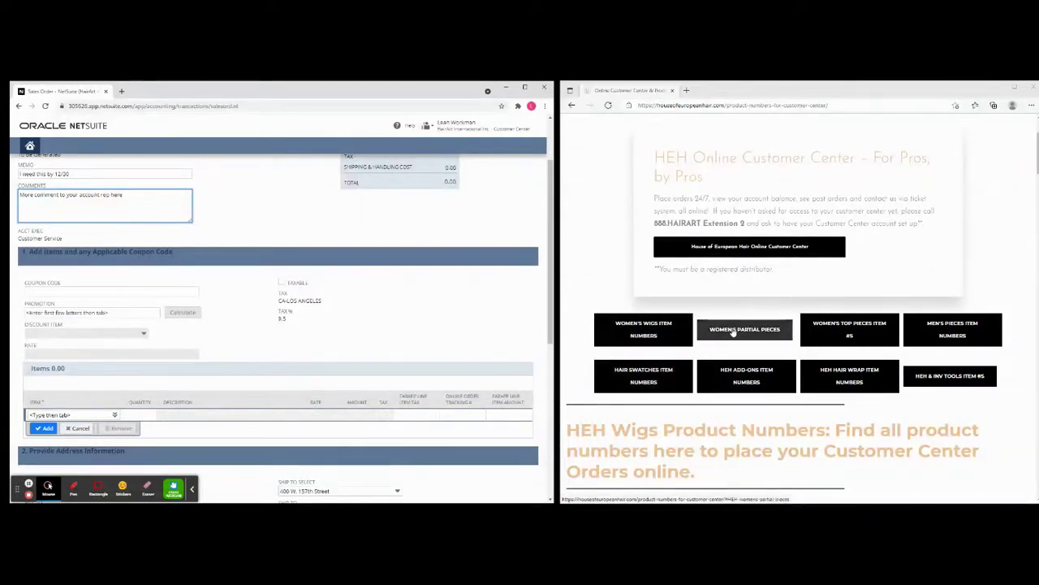
click(643, 329)
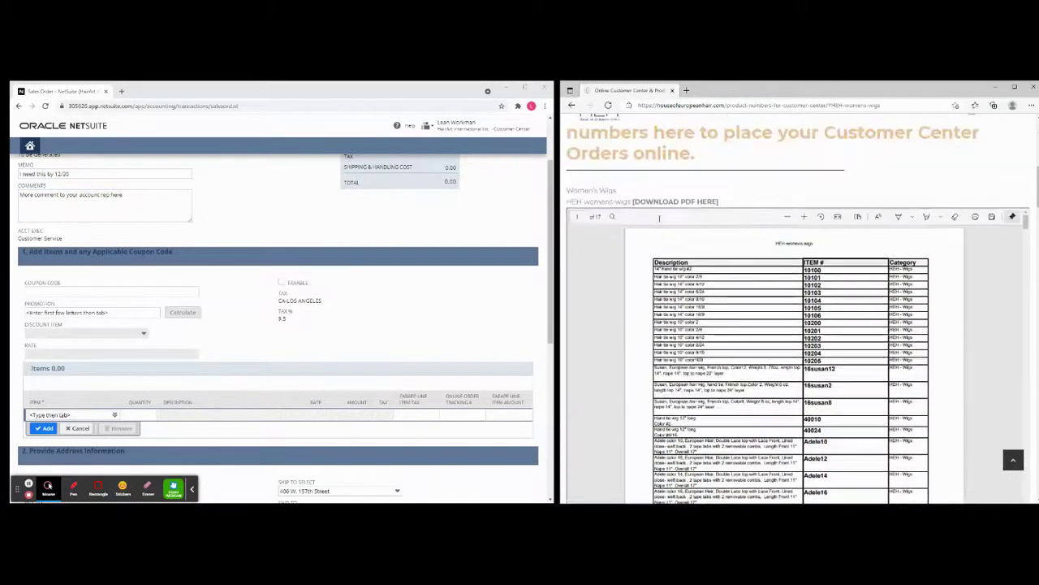
scroll(659, 218, up, 1)
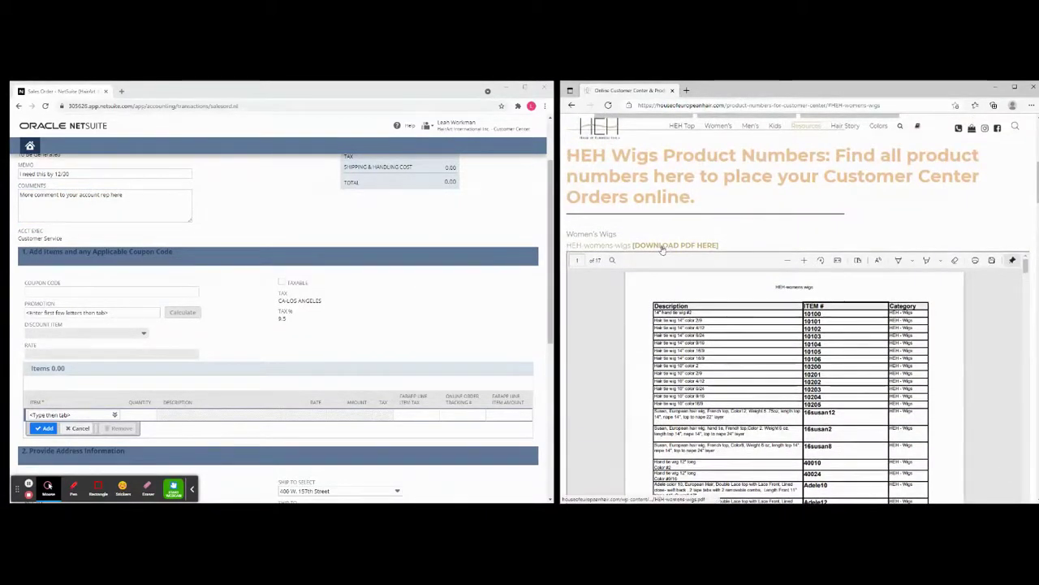
scroll(614, 268, down, 1)
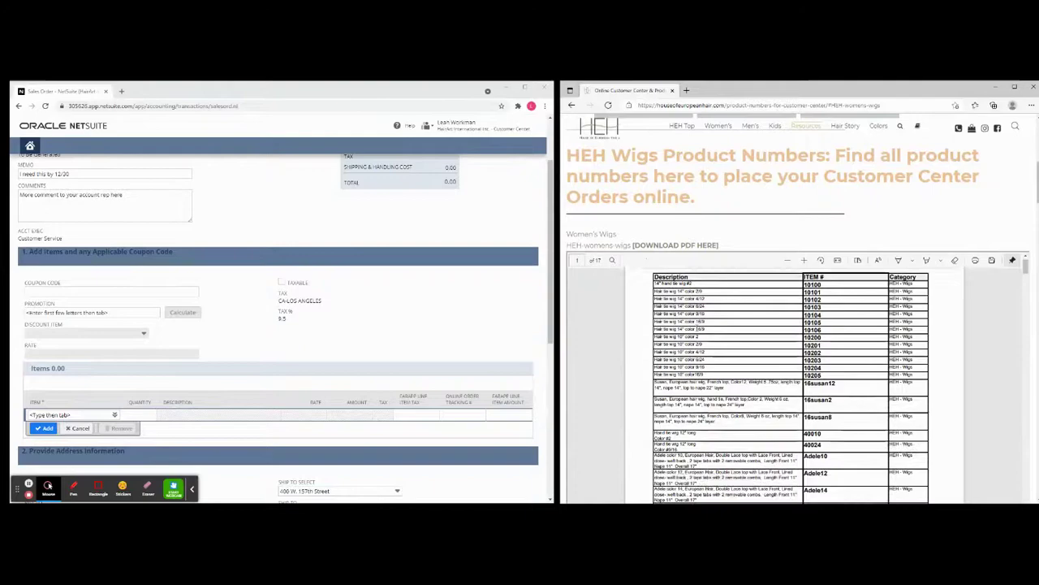
scroll(757, 375, down, 10)
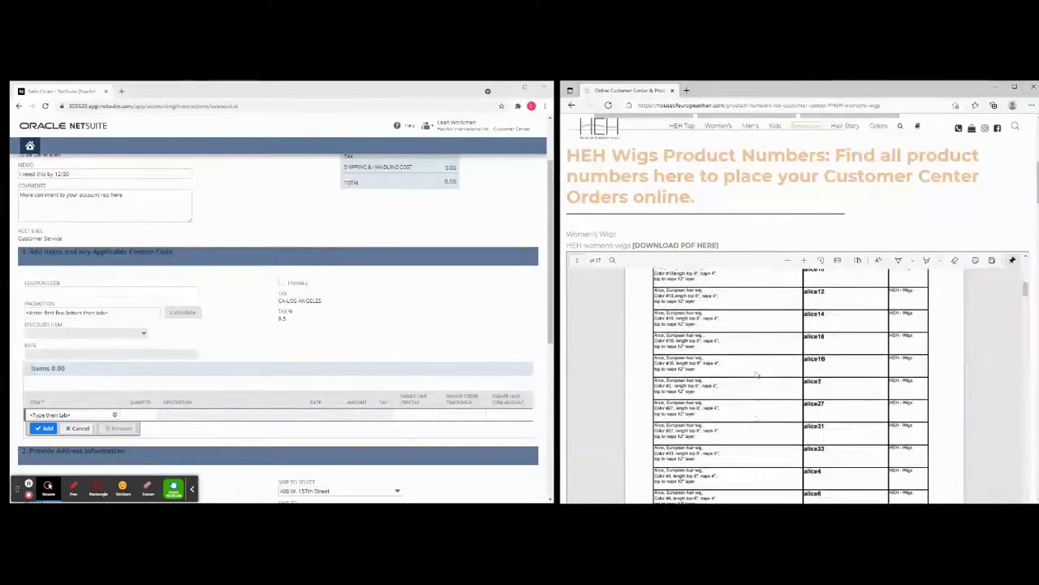
scroll(756, 374, down, 10)
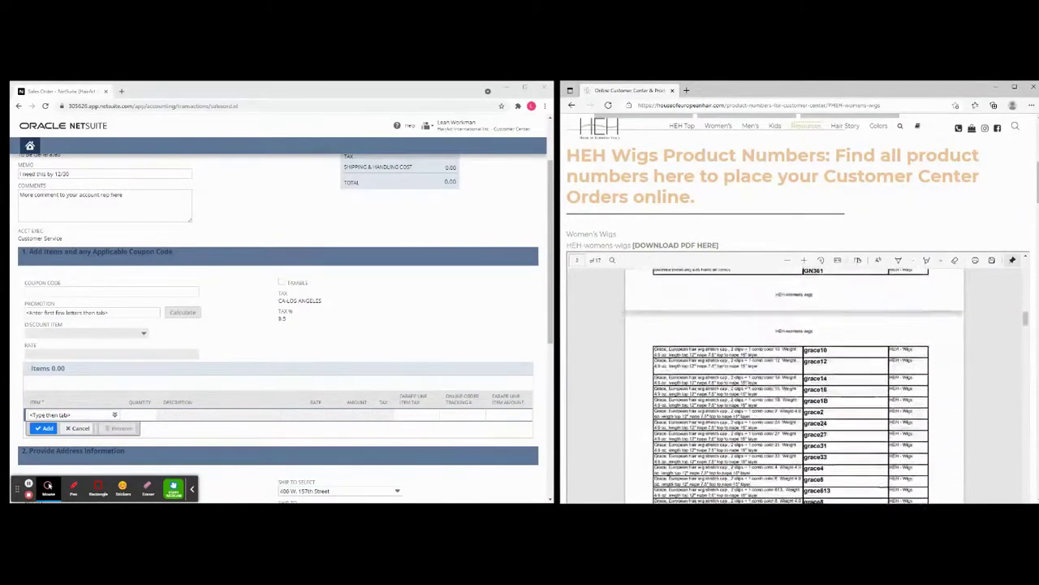
scroll(792, 386, down, 5)
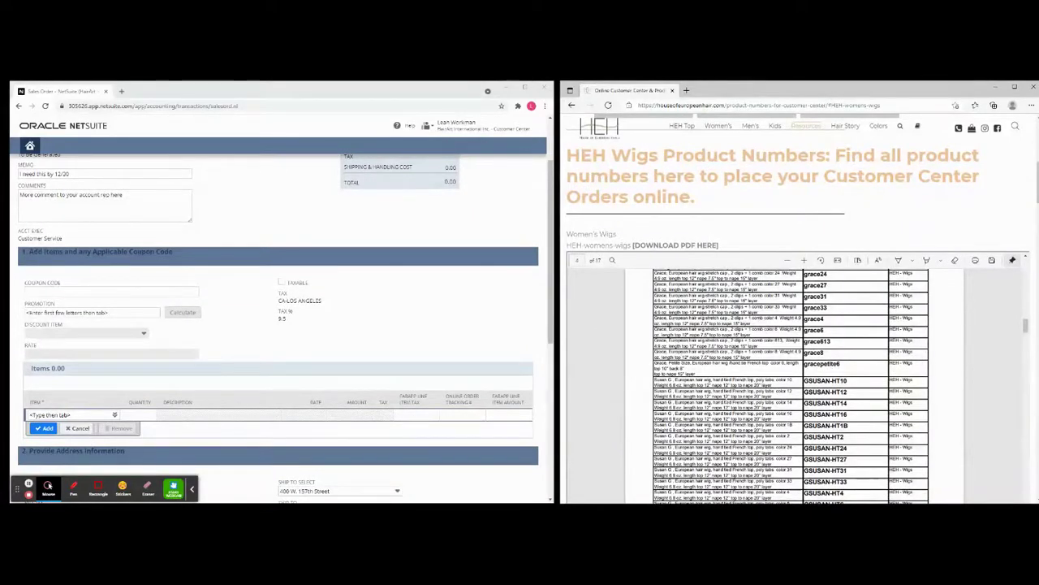
scroll(792, 386, up, 15)
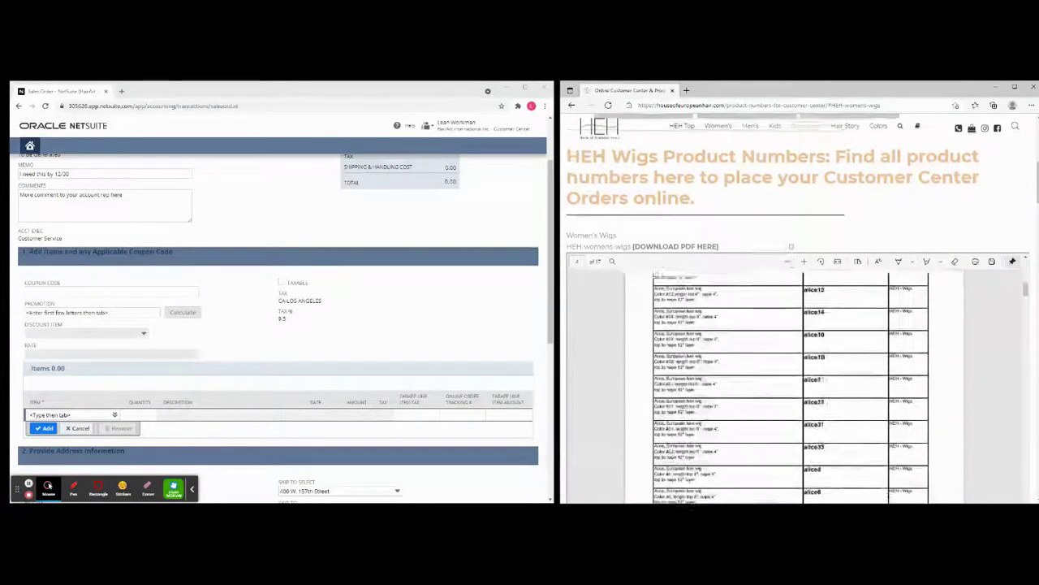
Open the Women's Partial Pieces list and scroll the PDF to find item eve4.
click(758, 403)
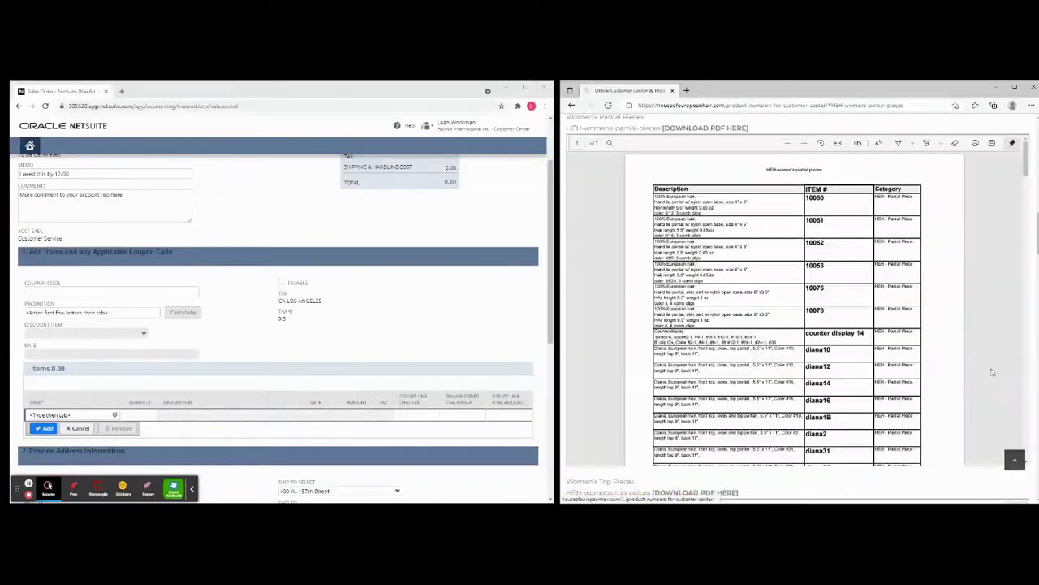
scroll(646, 340, down, 5)
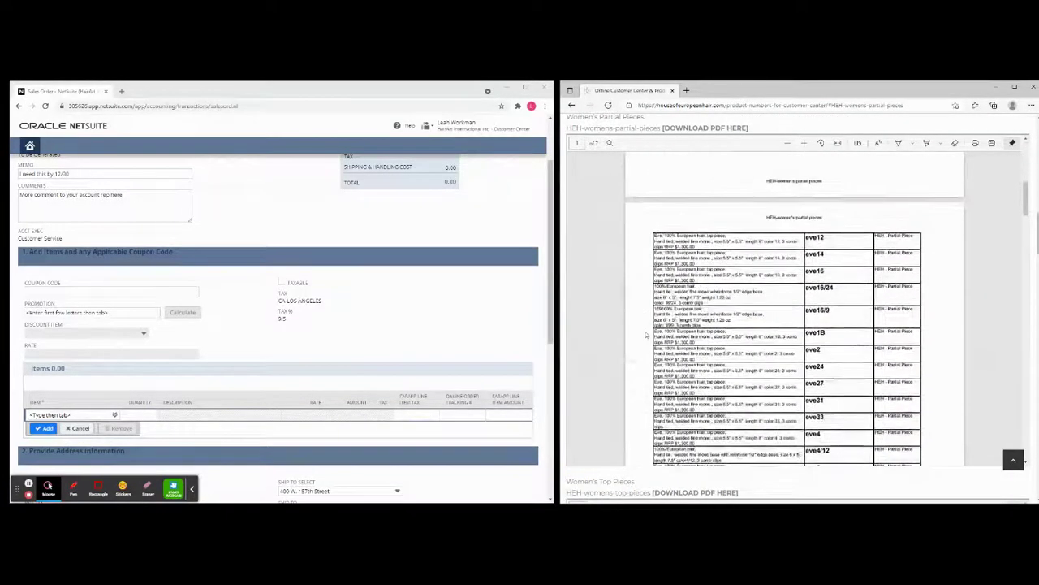
scroll(647, 333, up, 3)
scroll(633, 317, down, 3)
scroll(620, 302, up, 3)
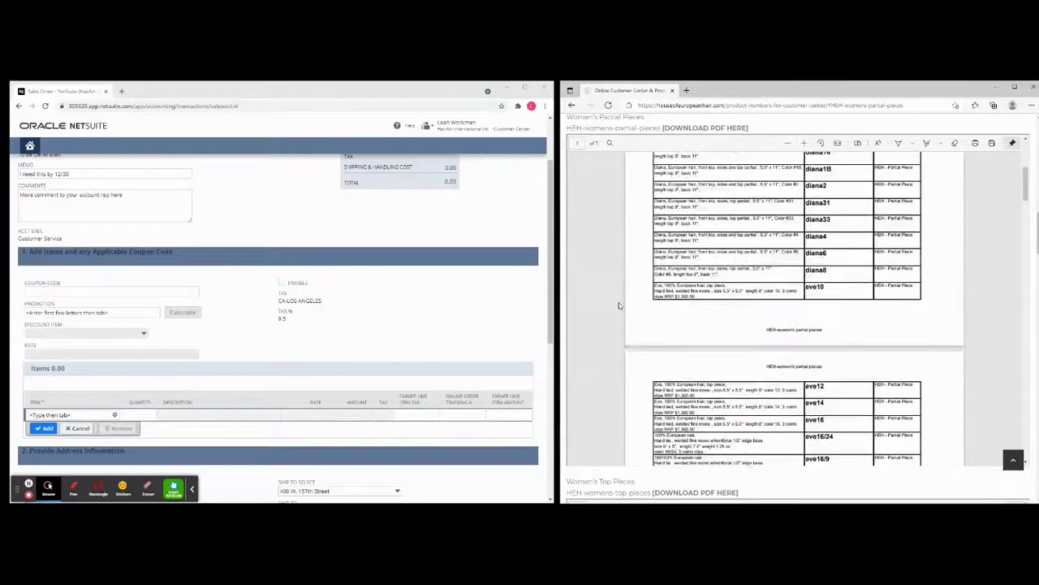
scroll(621, 303, down, 3)
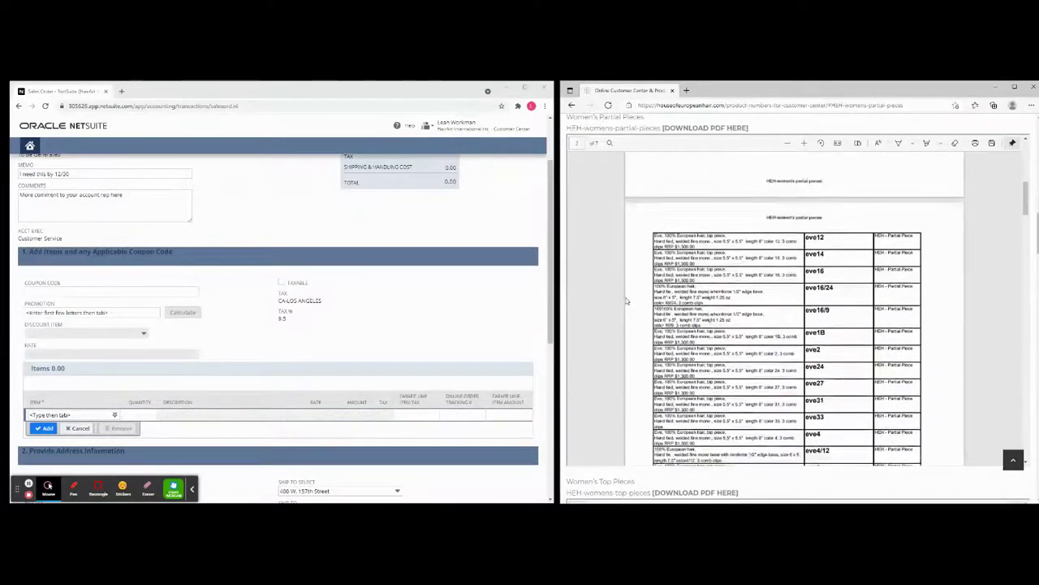
scroll(633, 295, down, 2)
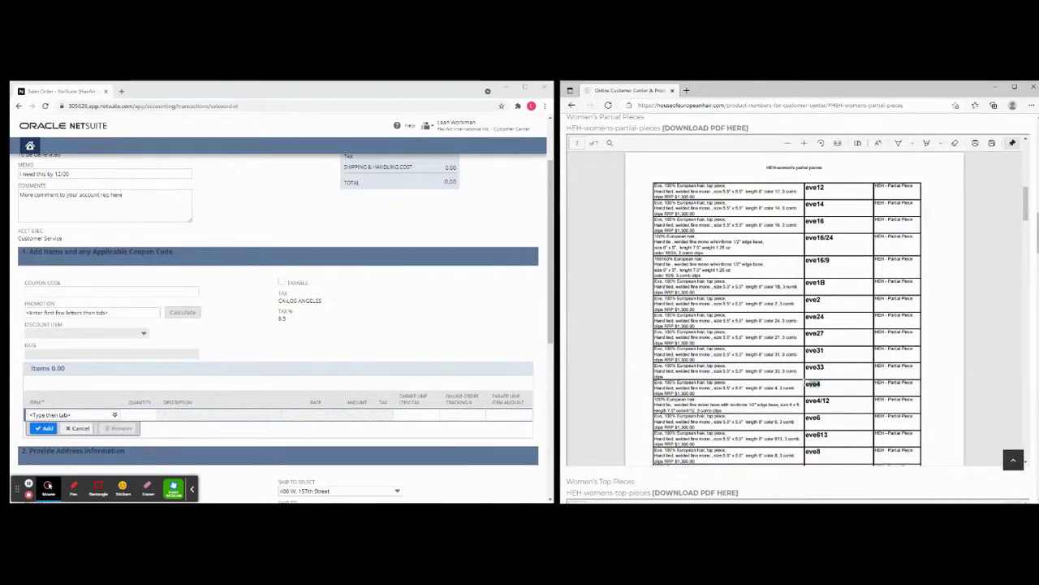
Copy eve4 and pick it from the item search onto the order line at 1,450.00.
key(ctrl+c)
click(46, 414)
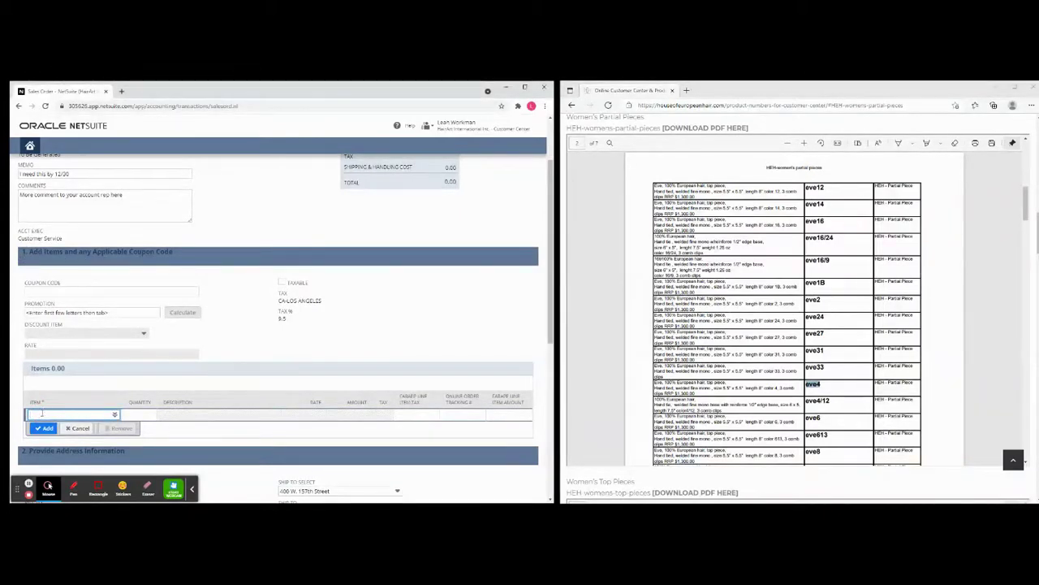
text(eve4)
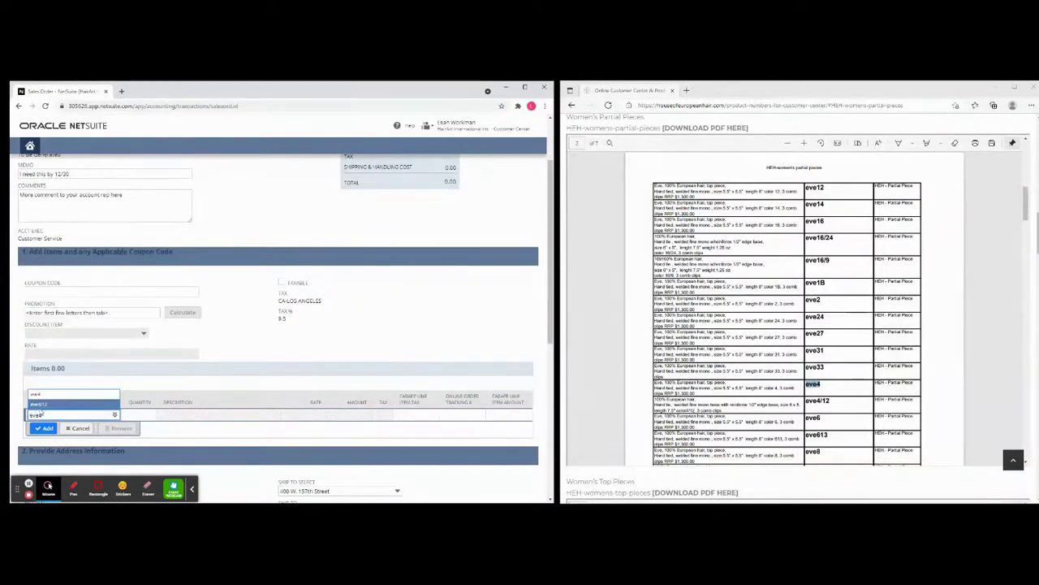
text(/)
click(116, 415)
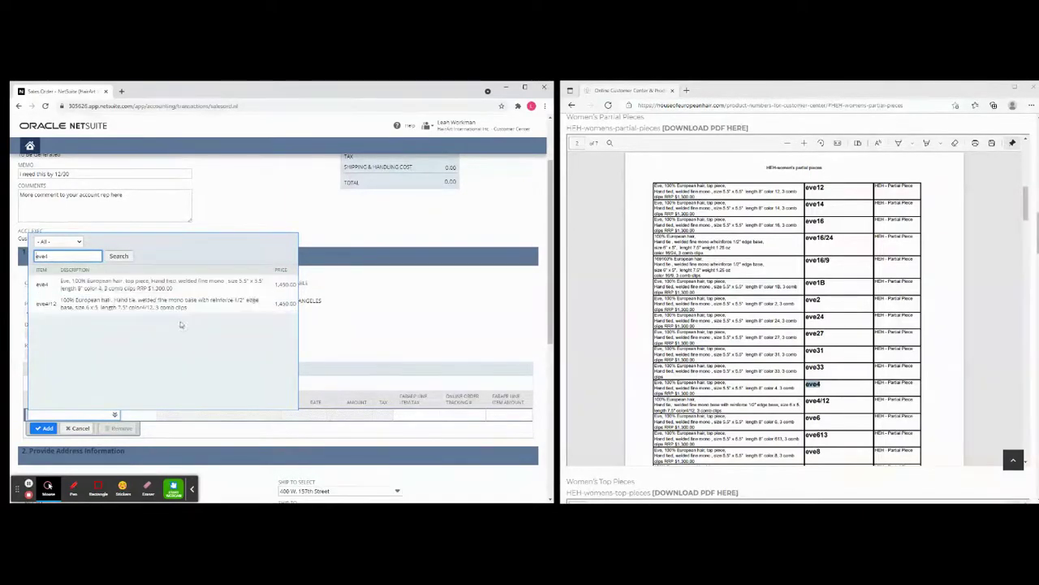
click(124, 280)
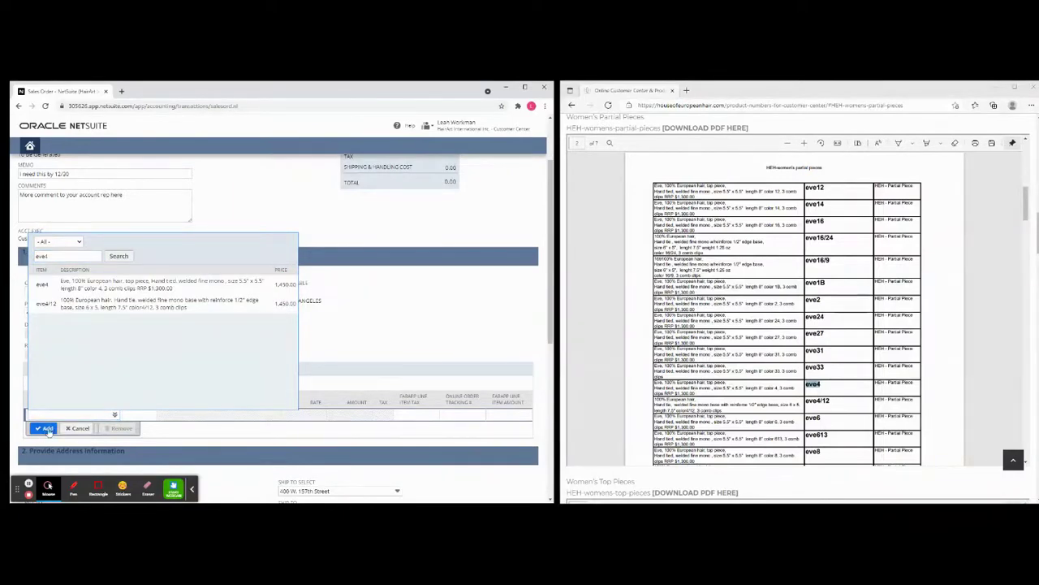
click(42, 284)
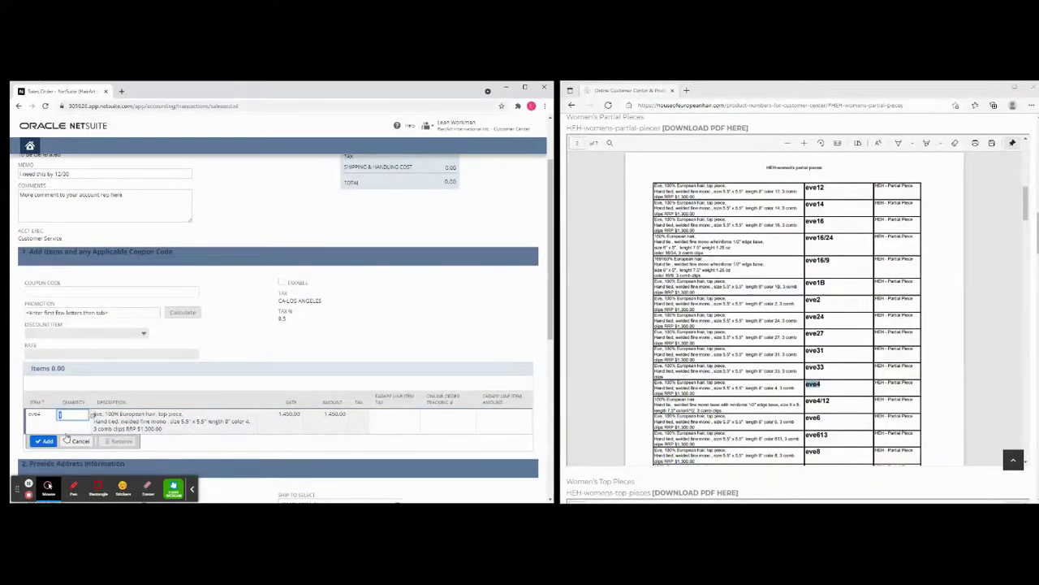
Keep quantity 1 and More as the shipping carrier, leaving Ship Via unchanged.
scroll(207, 396, down, 1)
click(207, 396)
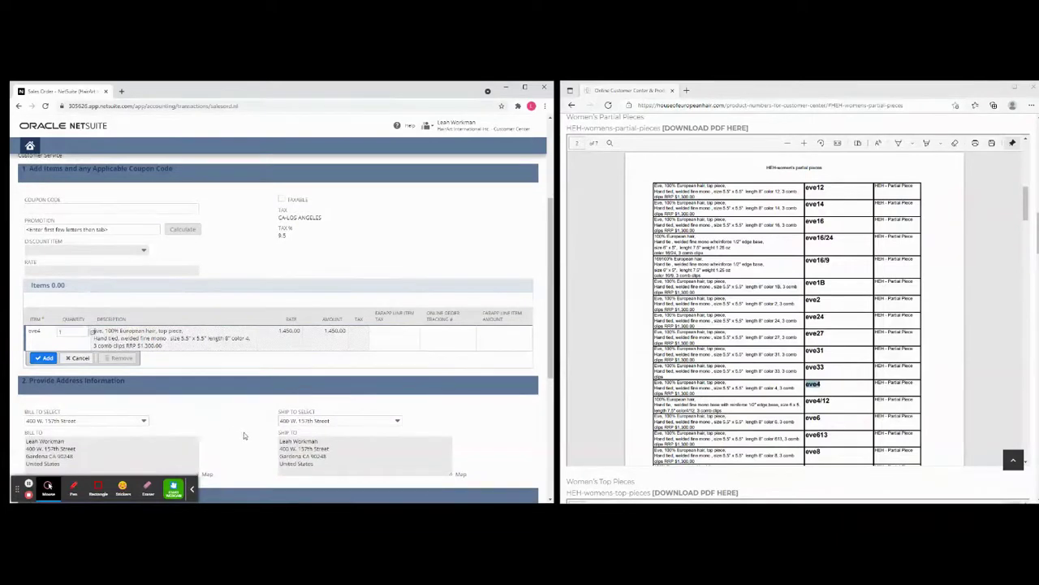
scroll(279, 268, down, 1)
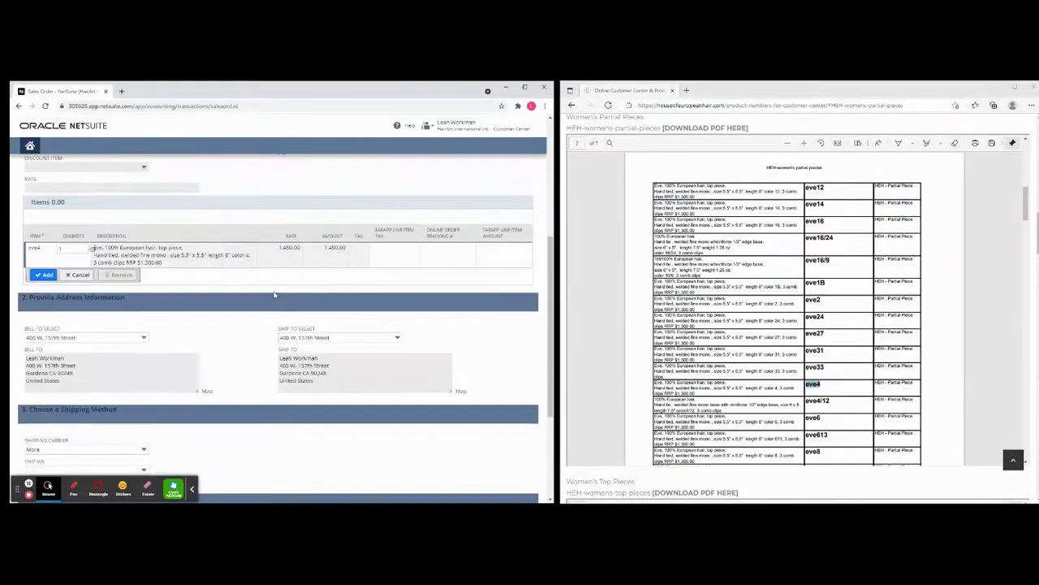
scroll(246, 327, down, 2)
click(144, 323)
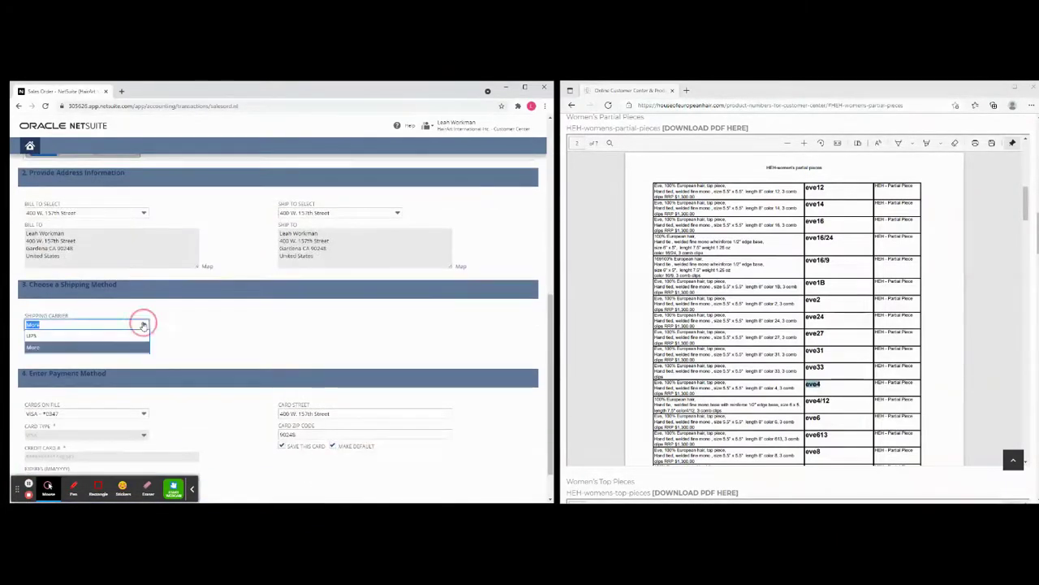
click(208, 323)
click(144, 345)
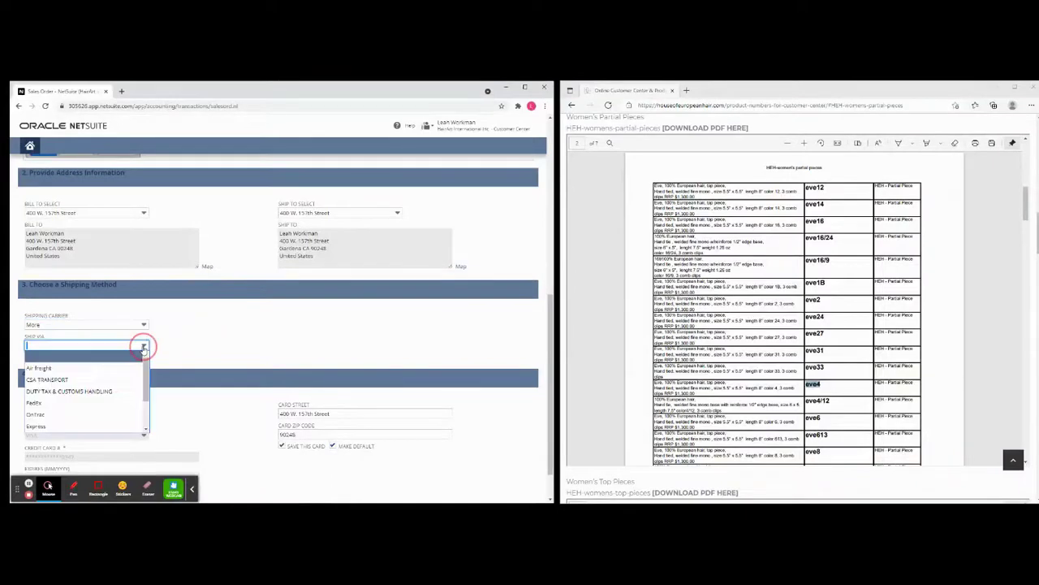
click(199, 333)
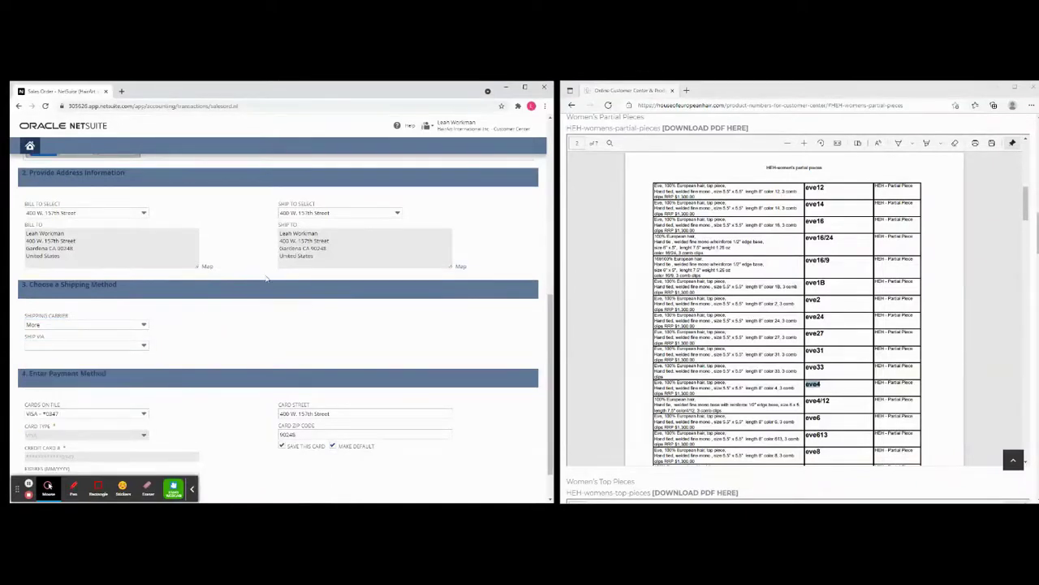
Review the payment details and scroll down to the Submit & Print button.
scroll(248, 315, down, 1)
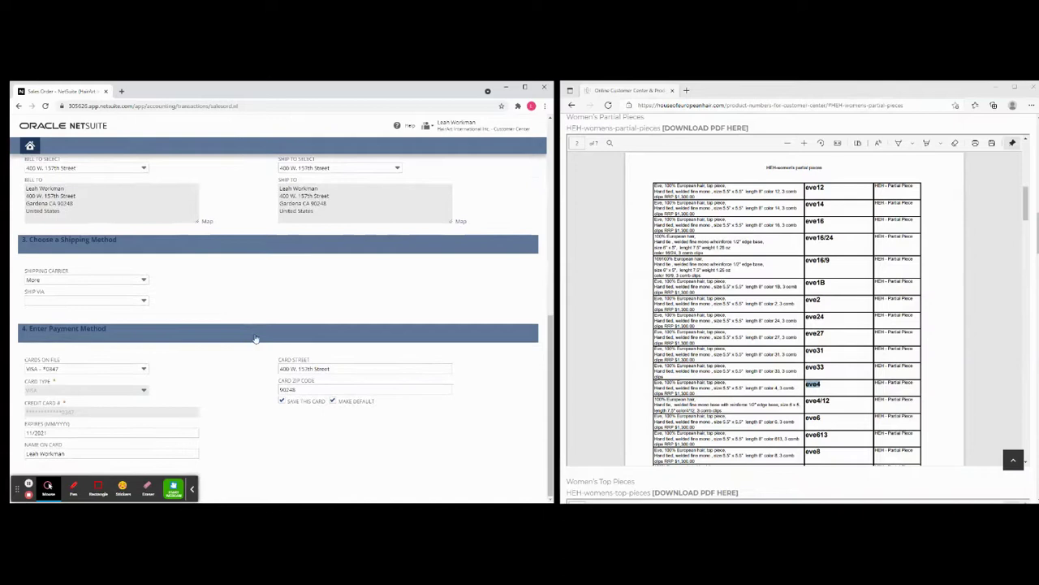
scroll(290, 430, up, 2)
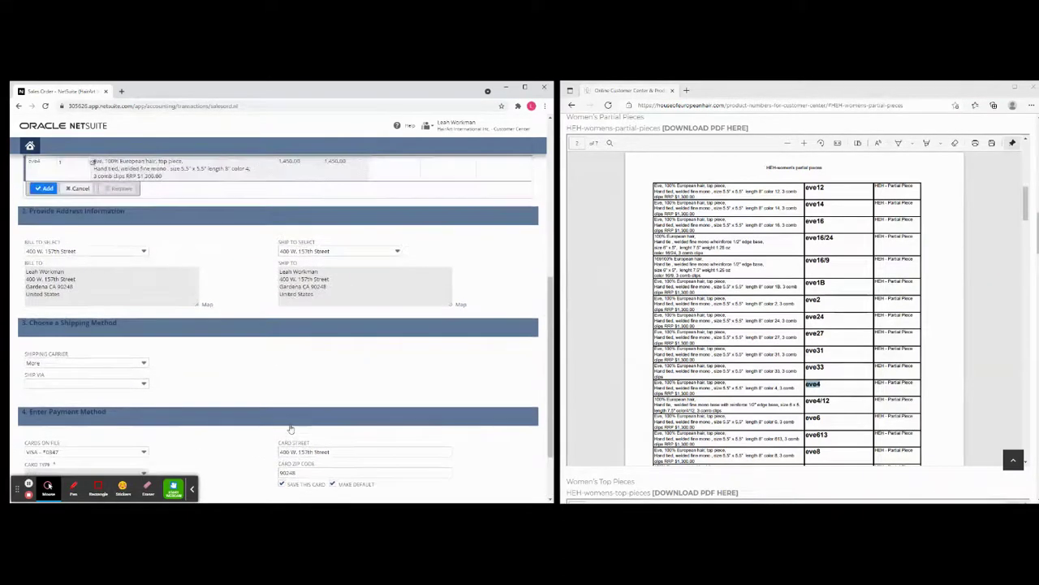
scroll(280, 419, down, 2)
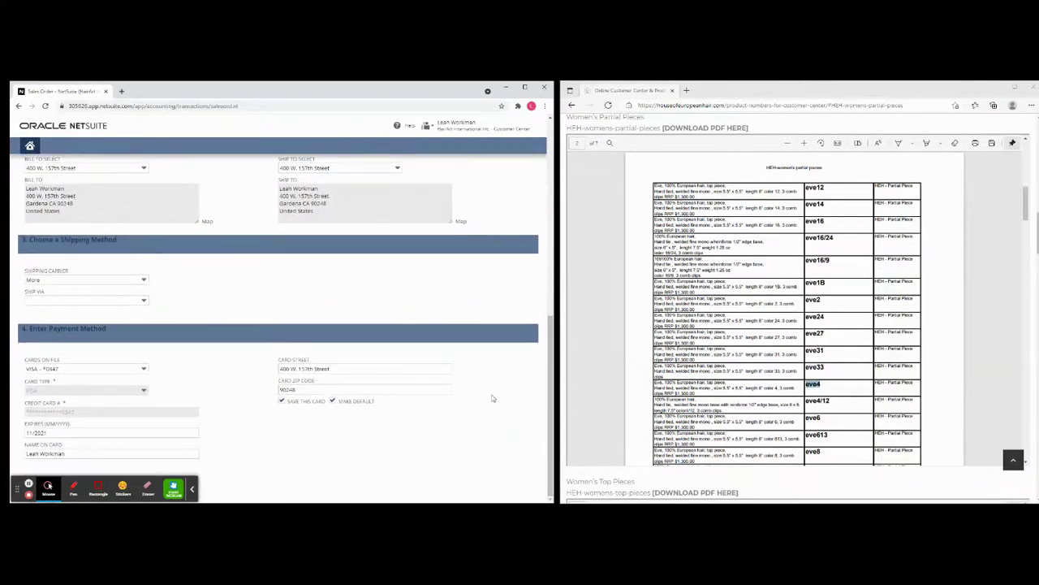
click(192, 491)
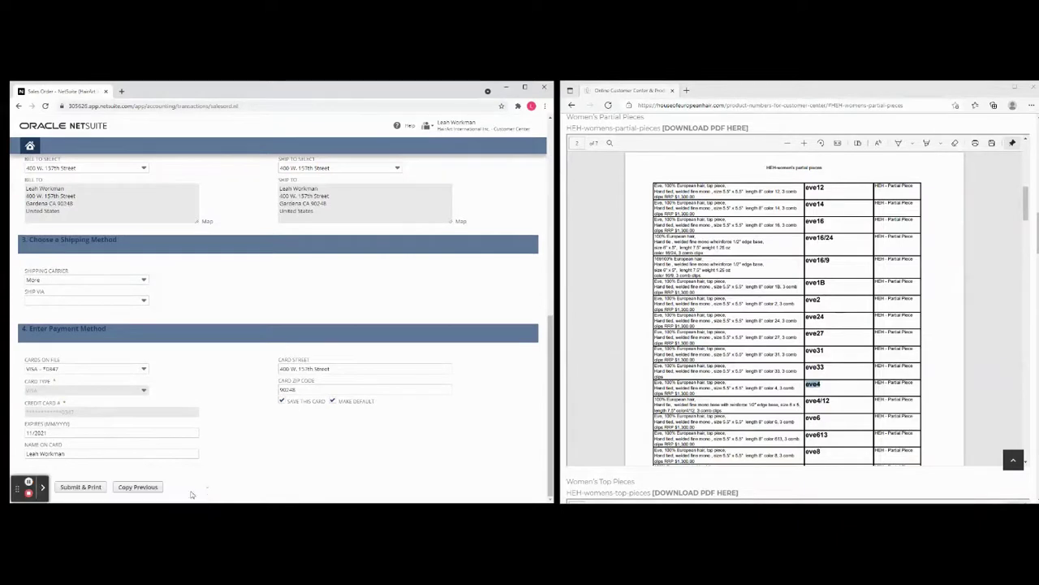
click(74, 489)
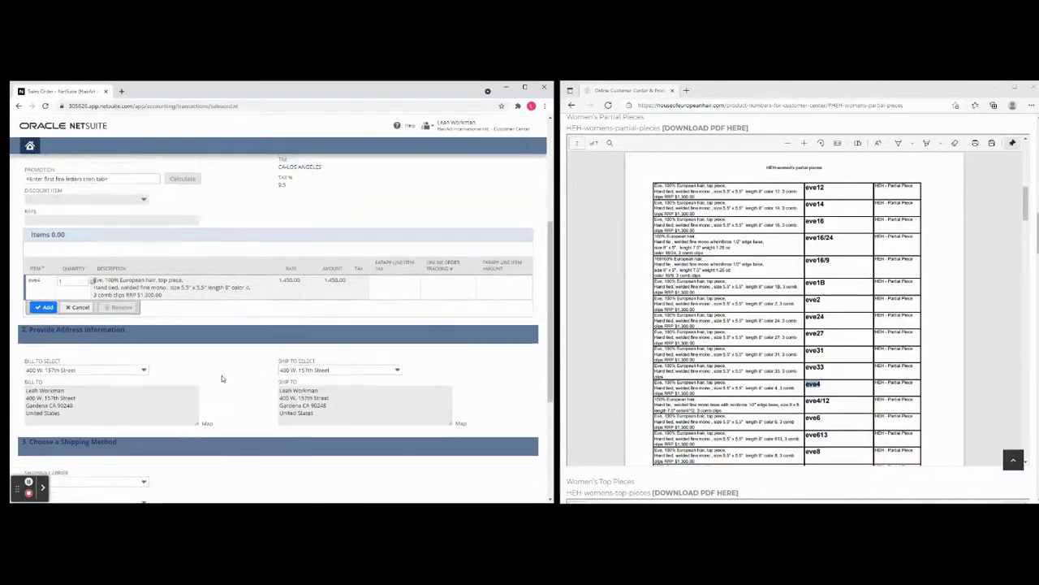
scroll(223, 373, down, 3)
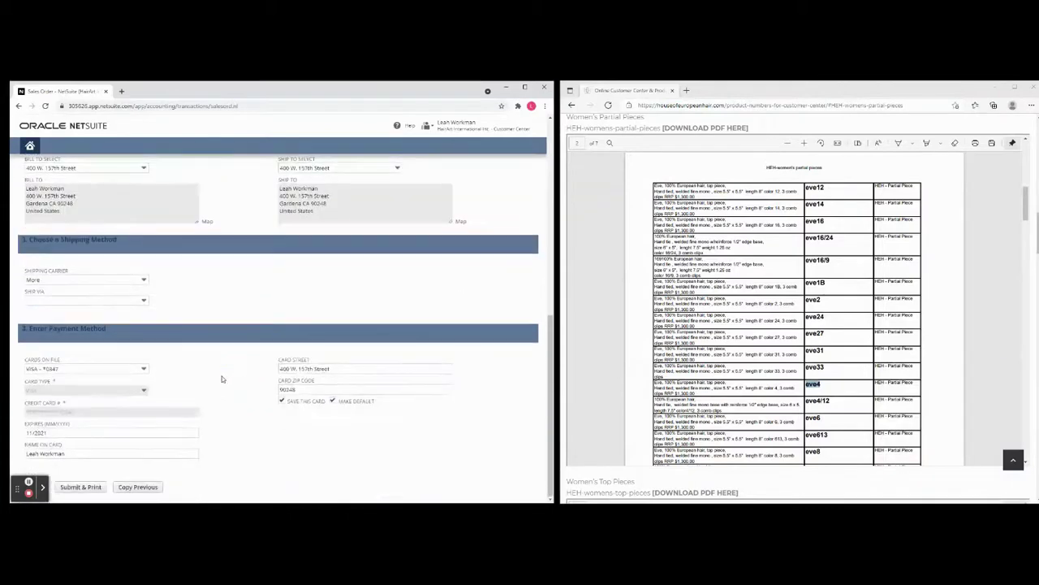
Submit and print the eve4 order for $1,450.00, then go back to the Customer Center home.
click(92, 490)
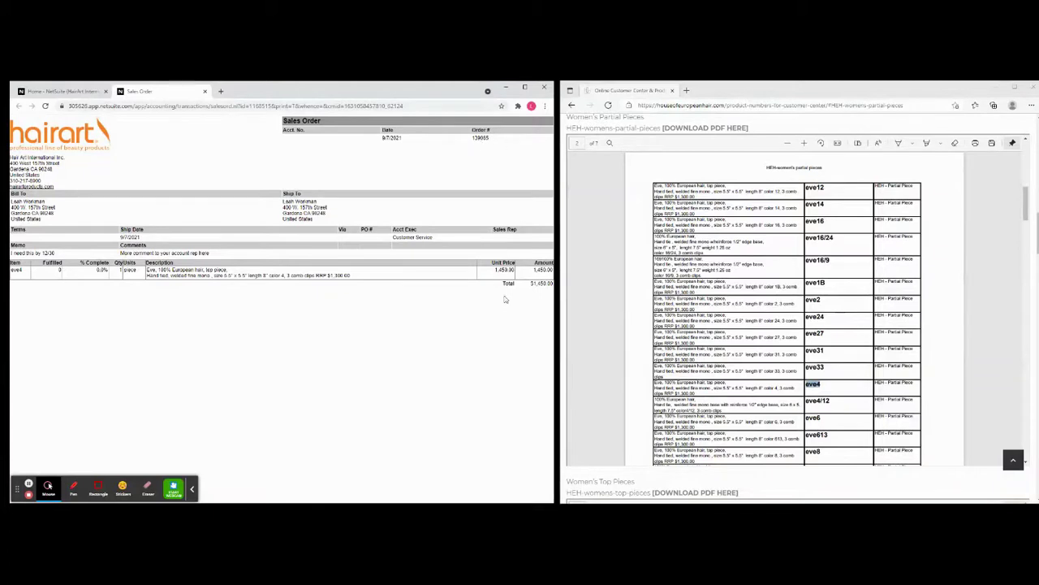
click(193, 488)
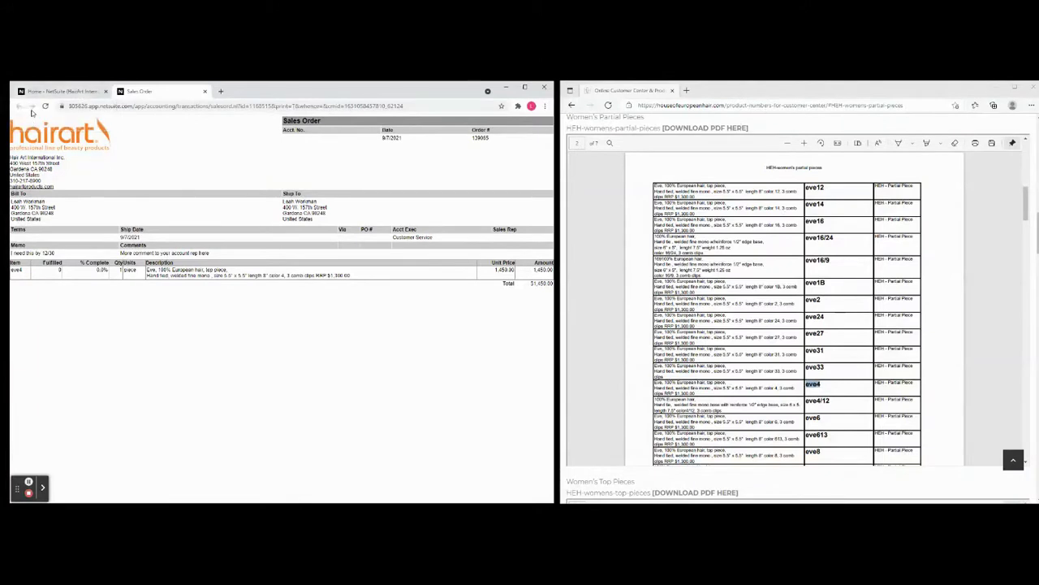
click(61, 92)
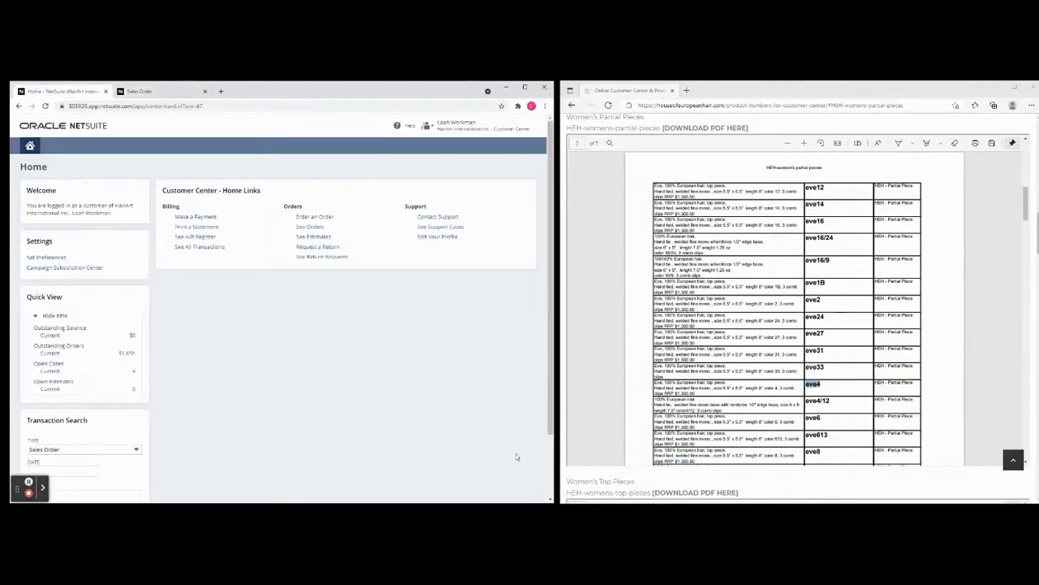
click(320, 230)
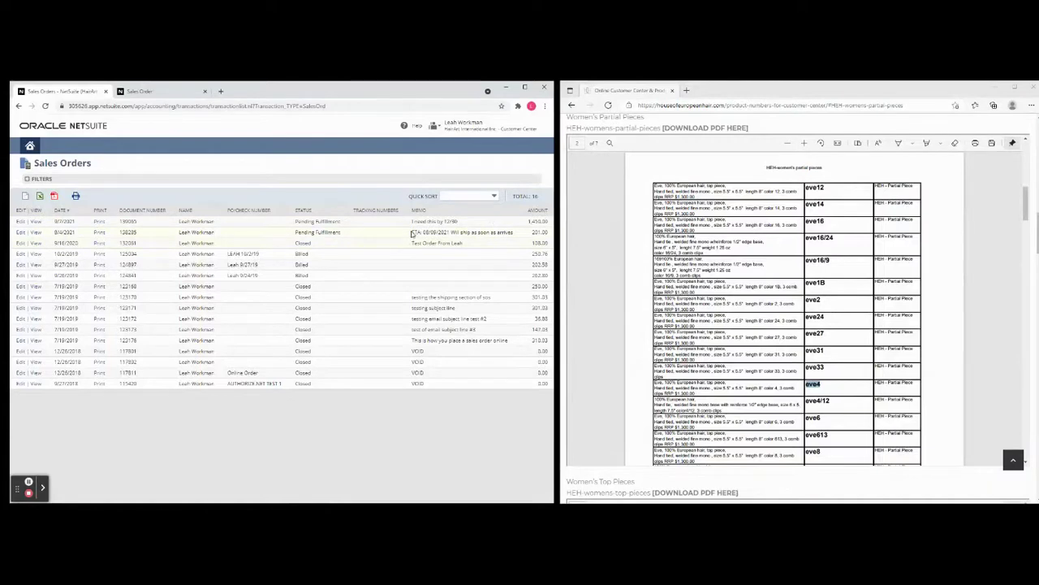
drag(412, 233, 519, 237)
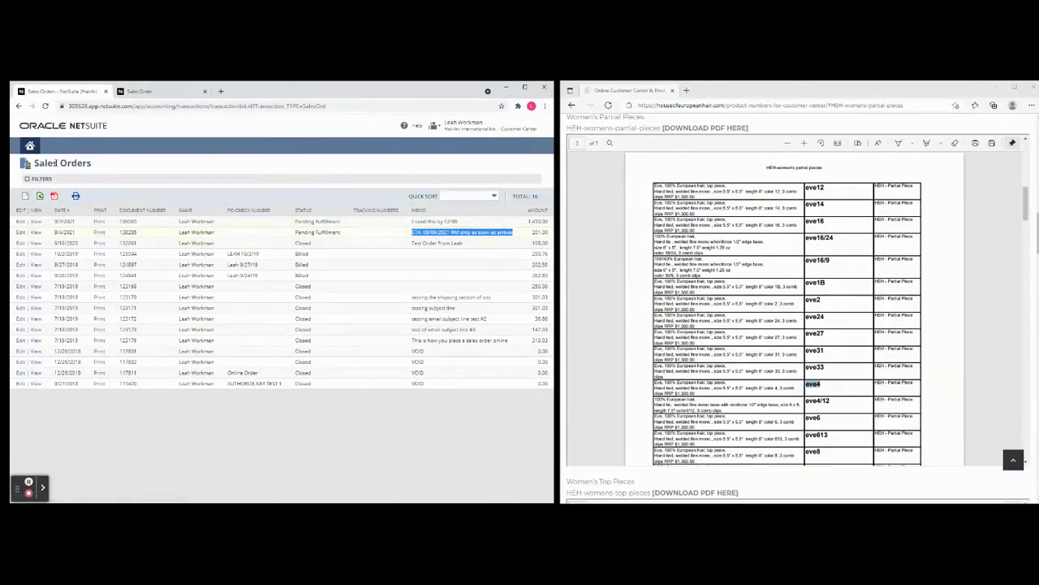
mouse_move(30, 146)
click(423, 232)
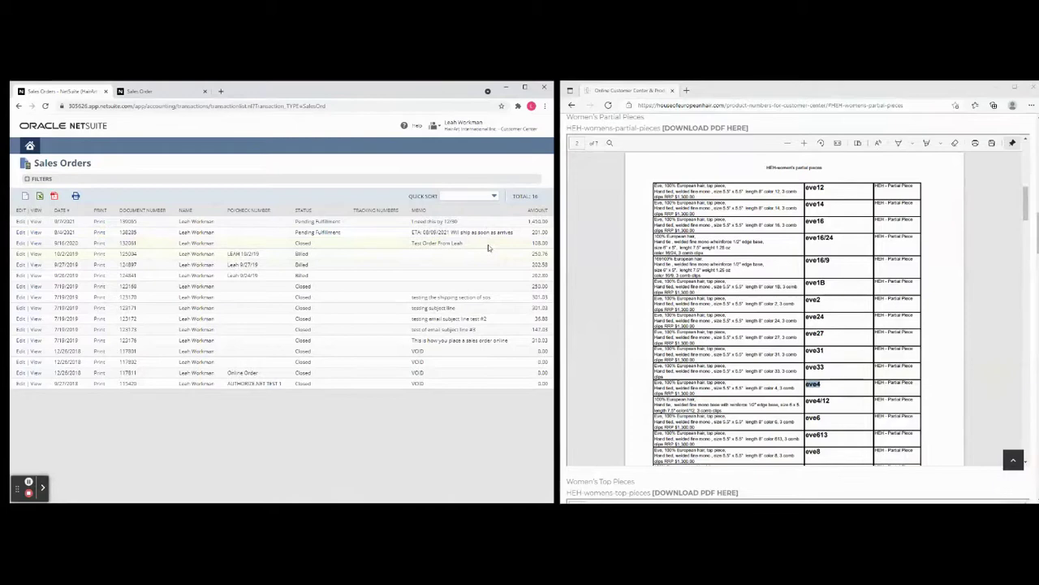
click(30, 147)
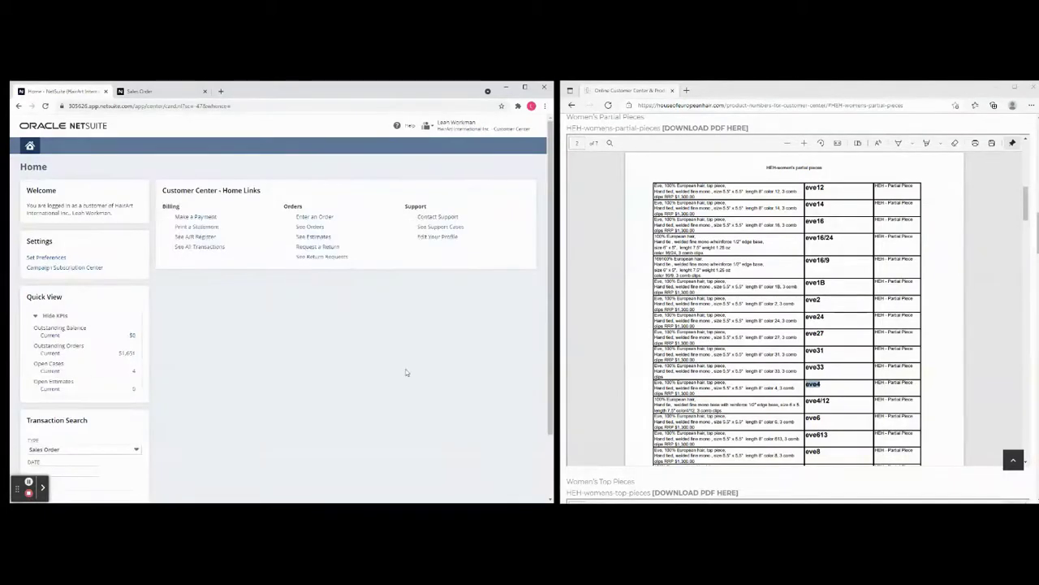
click(315, 227)
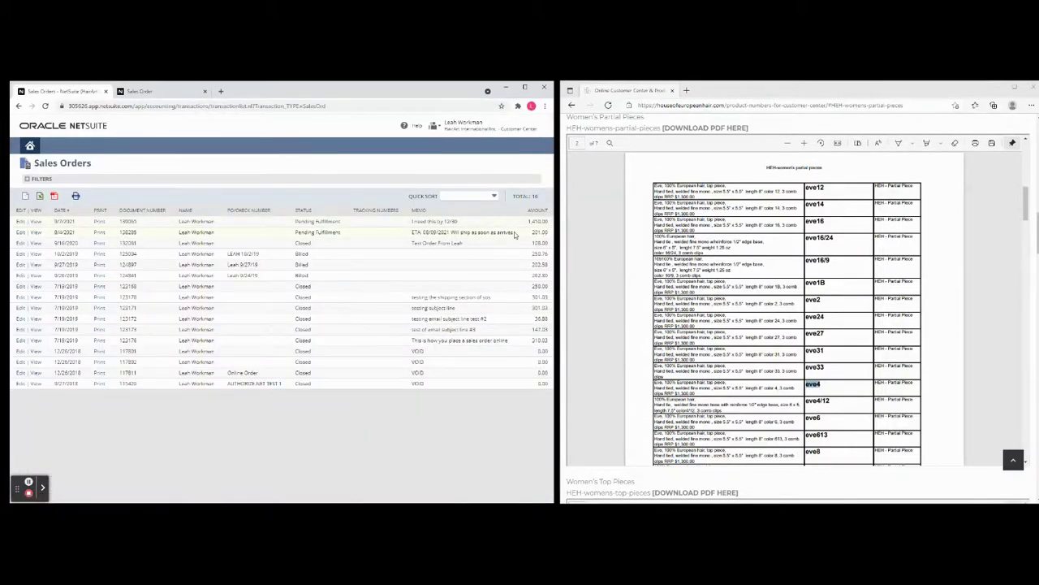
drag(514, 232, 410, 232)
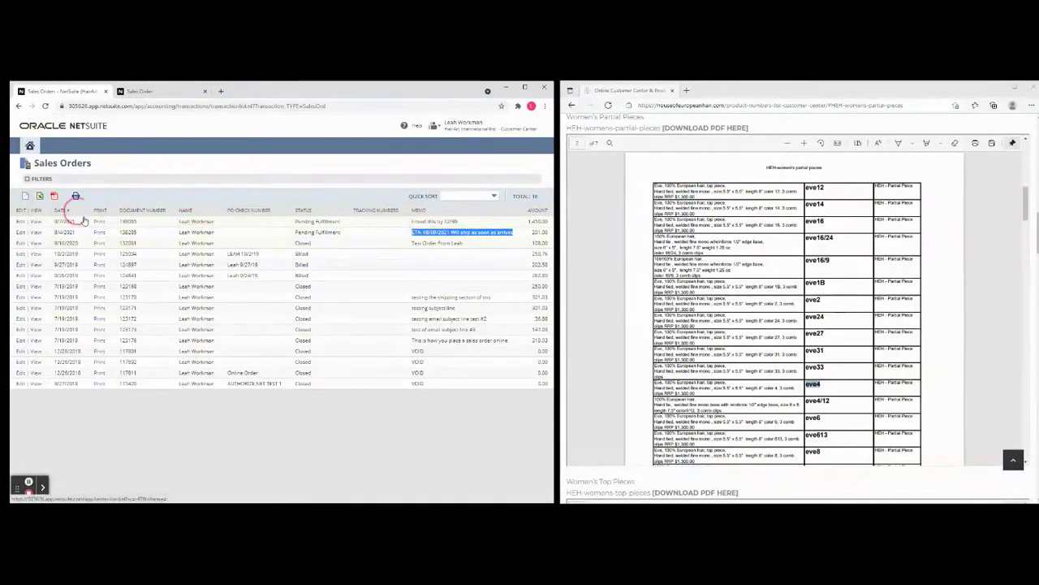
mouse_move(29, 143)
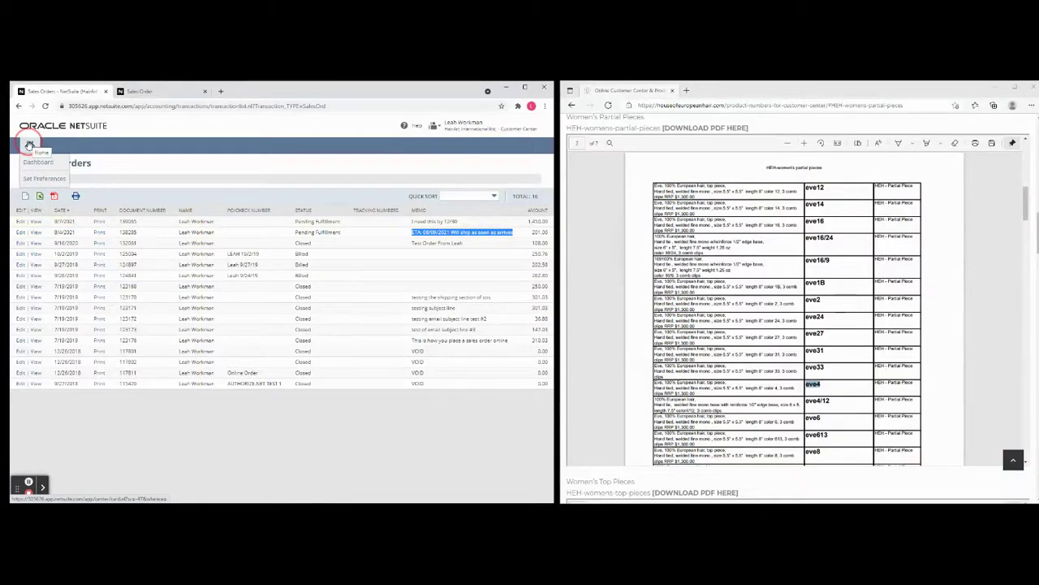
click(29, 144)
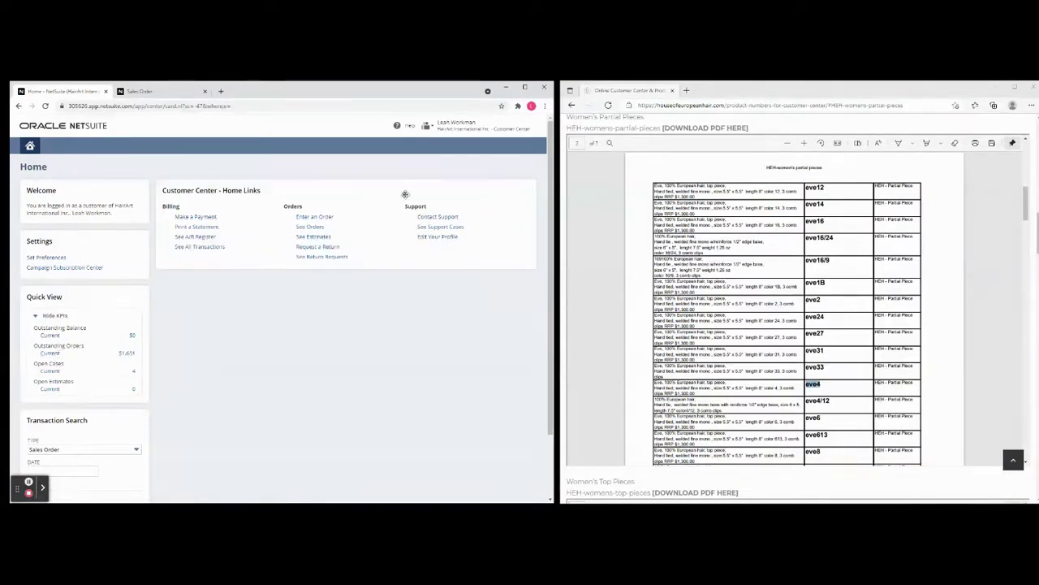
Open a support case with subject 'Double My Order' asking if two are in stock, marked '(Test message)'.
click(450, 220)
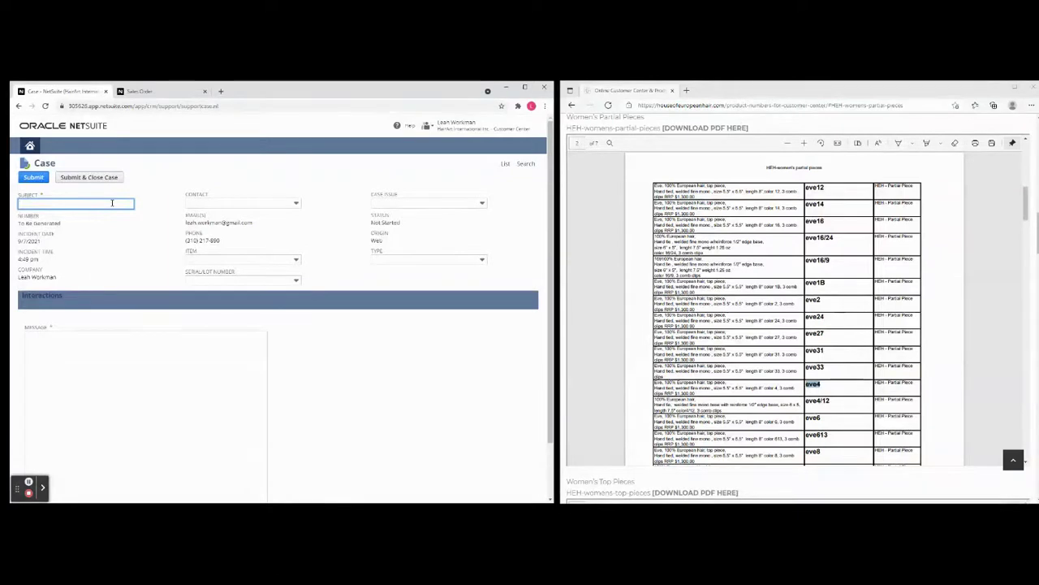
text(Double My Order)
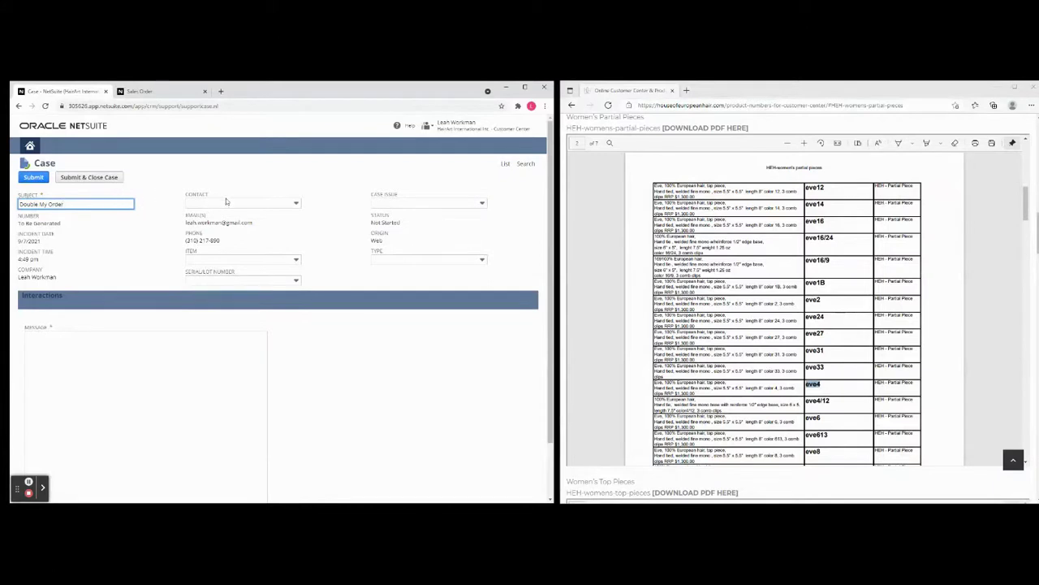
click(202, 357)
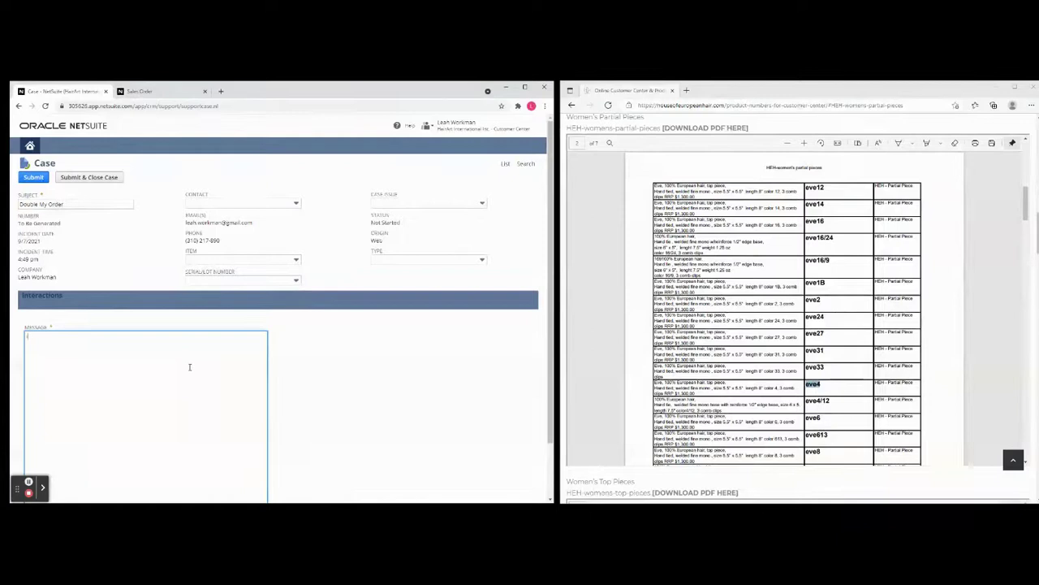
text(Hi)
text(ordered 1 but)
text( I need two)
text(, are t)
text(hey in stock?)
key(Return)
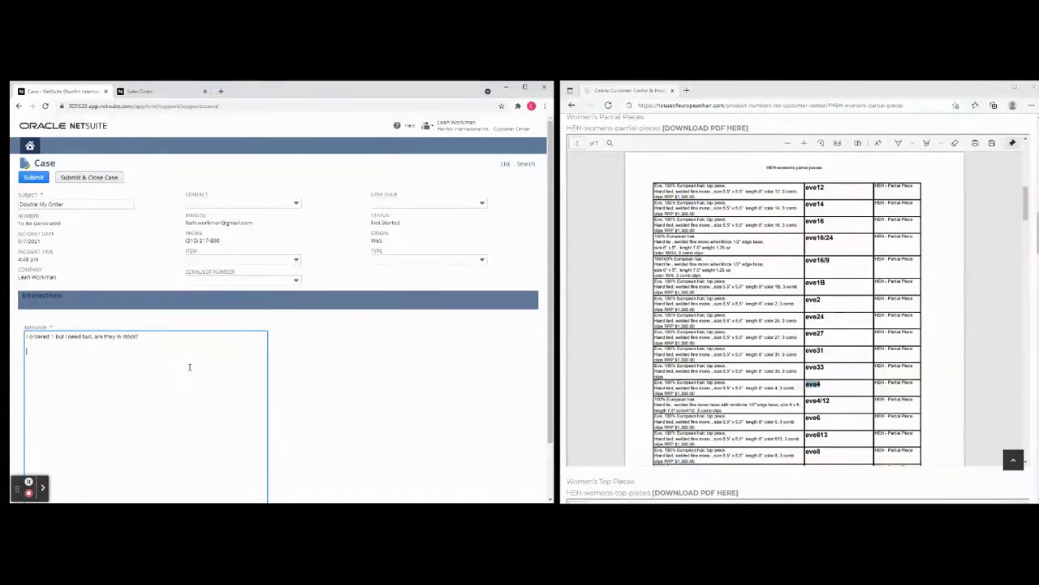
text((Test message))
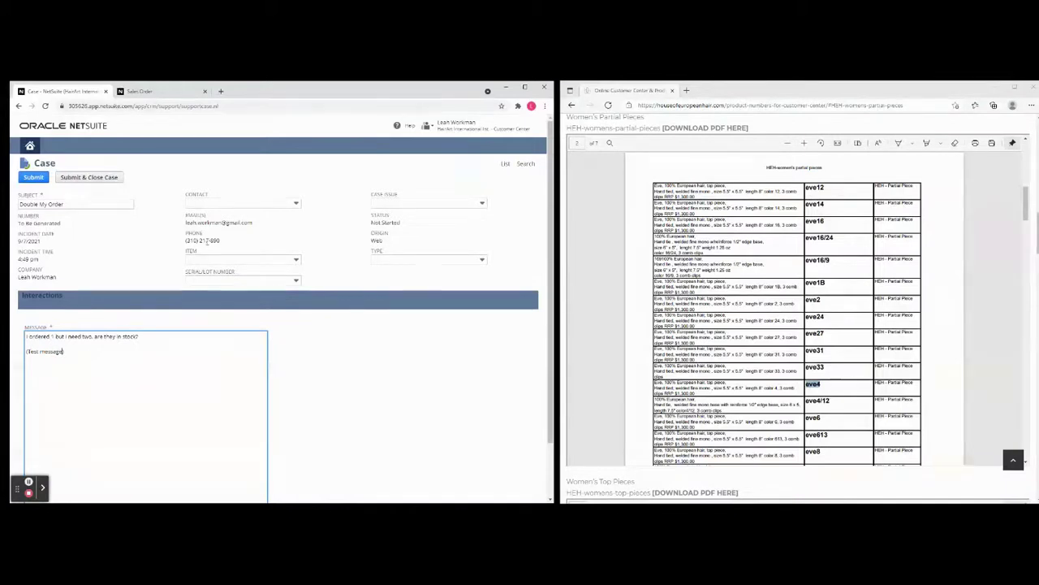
Check the Case Issue, Contact and Item dropdowns without changing them, then revisit the subject.
scroll(189, 367, down, 1)
scroll(179, 341, up, 1)
click(480, 204)
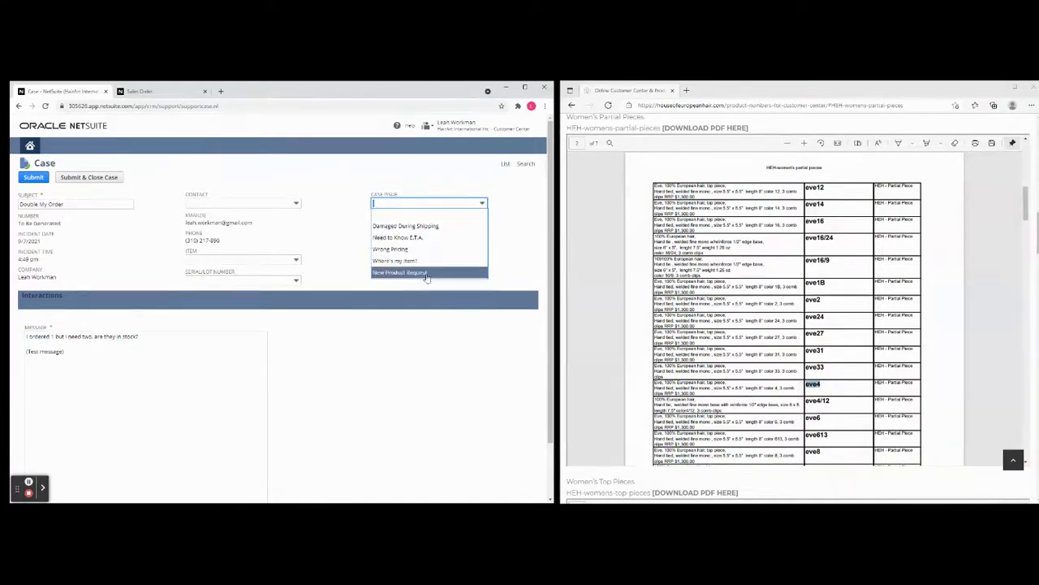
click(460, 170)
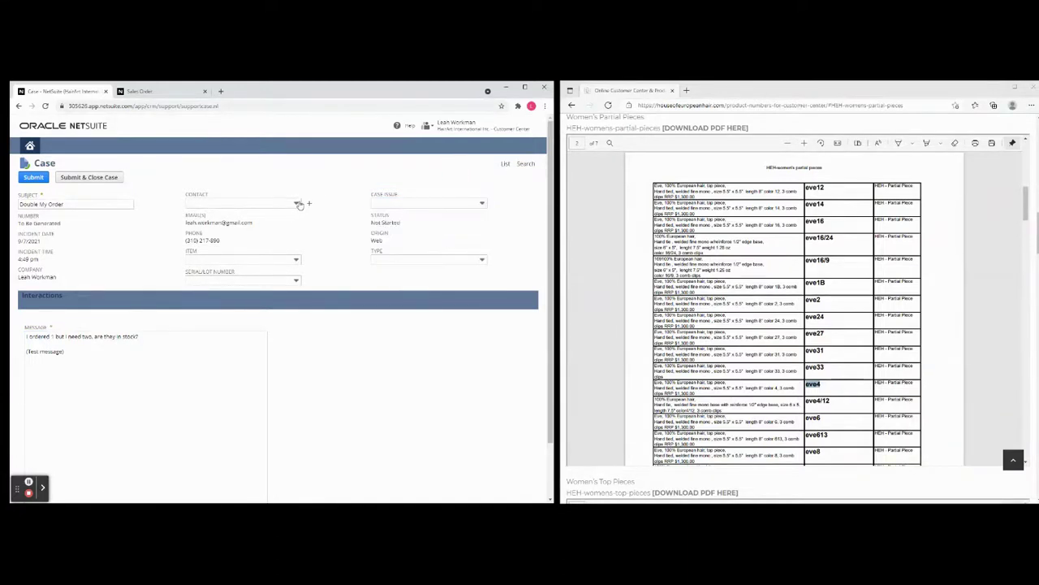
click(297, 203)
click(329, 240)
click(298, 261)
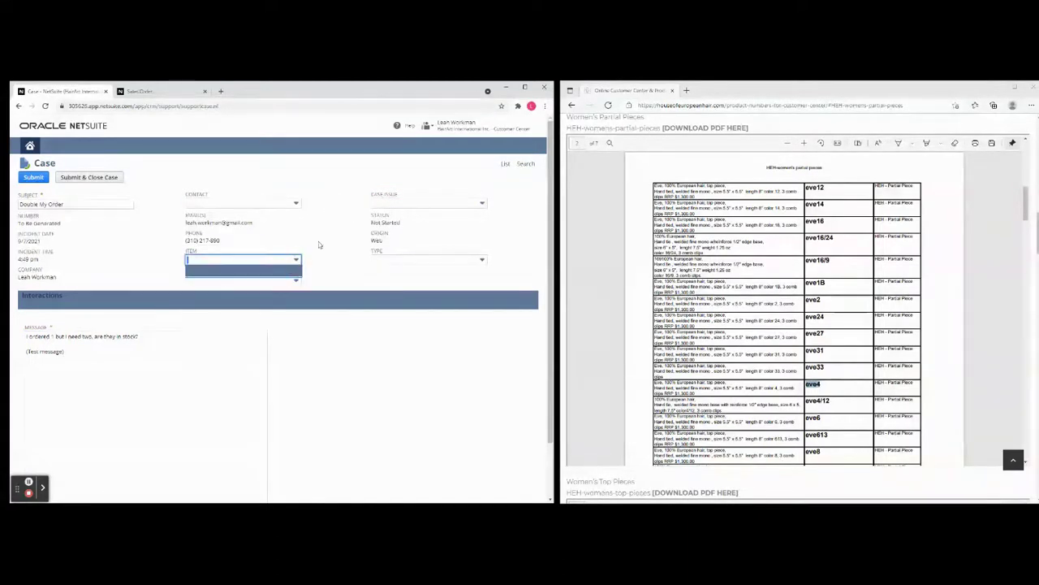
click(329, 237)
click(97, 204)
key(BackSpace)
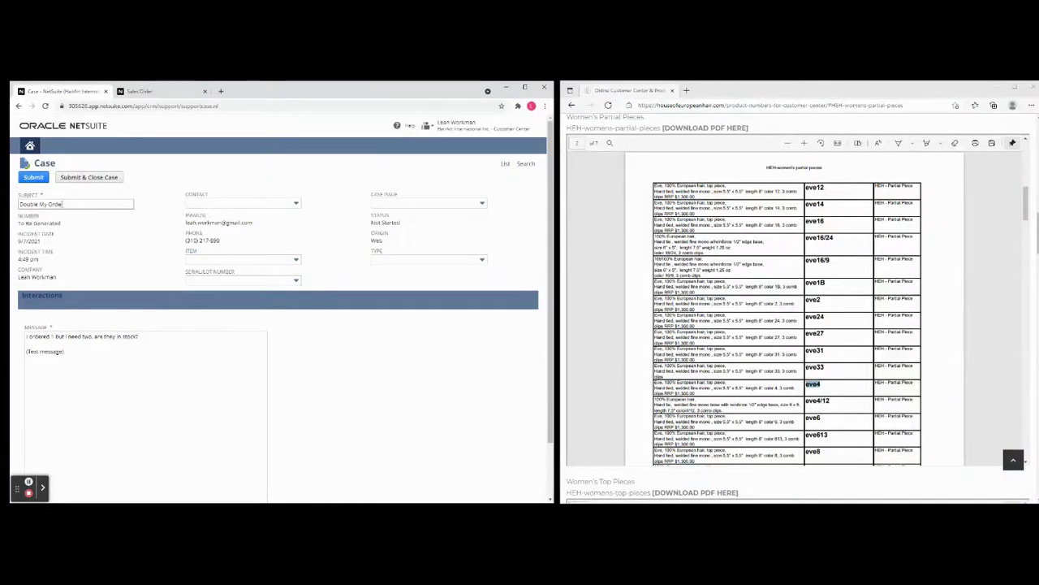
click(70, 203)
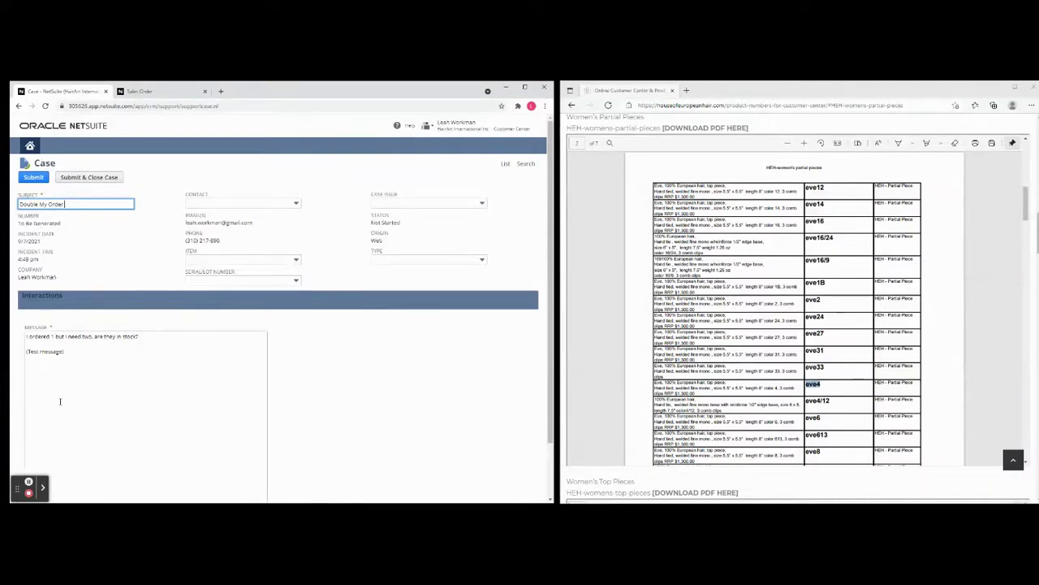
scroll(58, 401, down, 1)
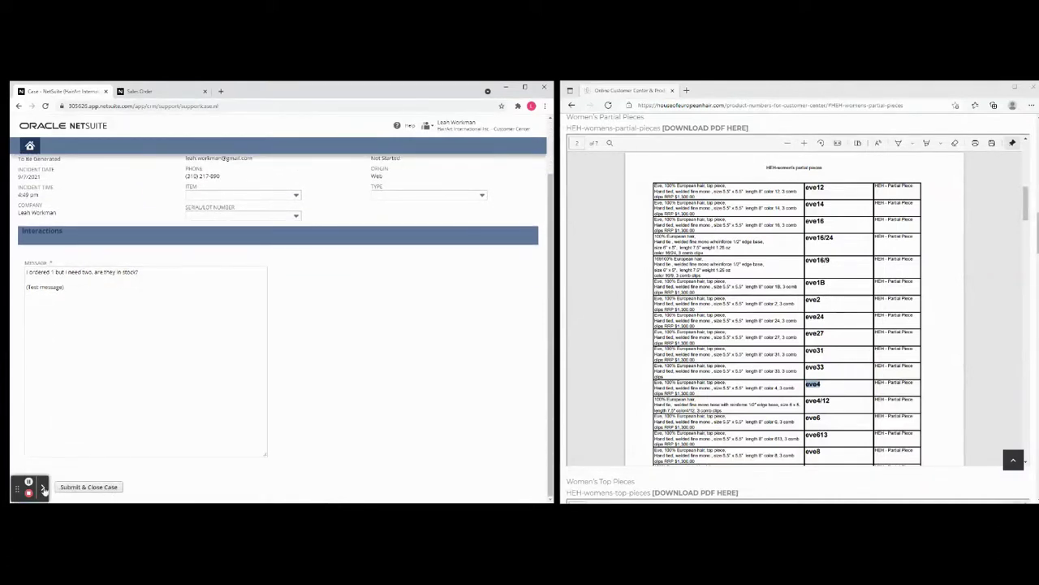
Submit and close the Double My Order case, then go back and scroll to the top of the case page.
click(70, 488)
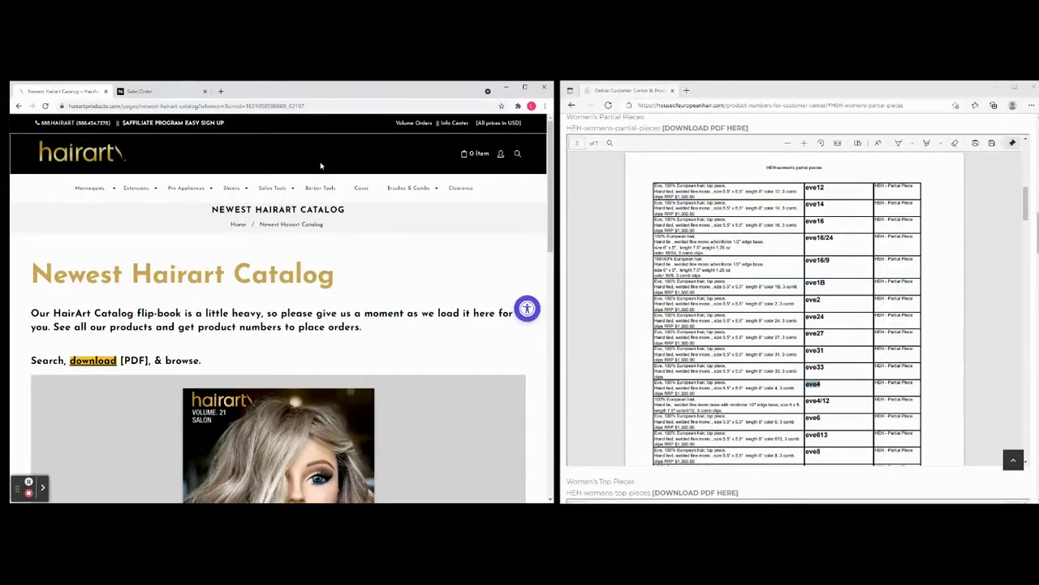
click(18, 106)
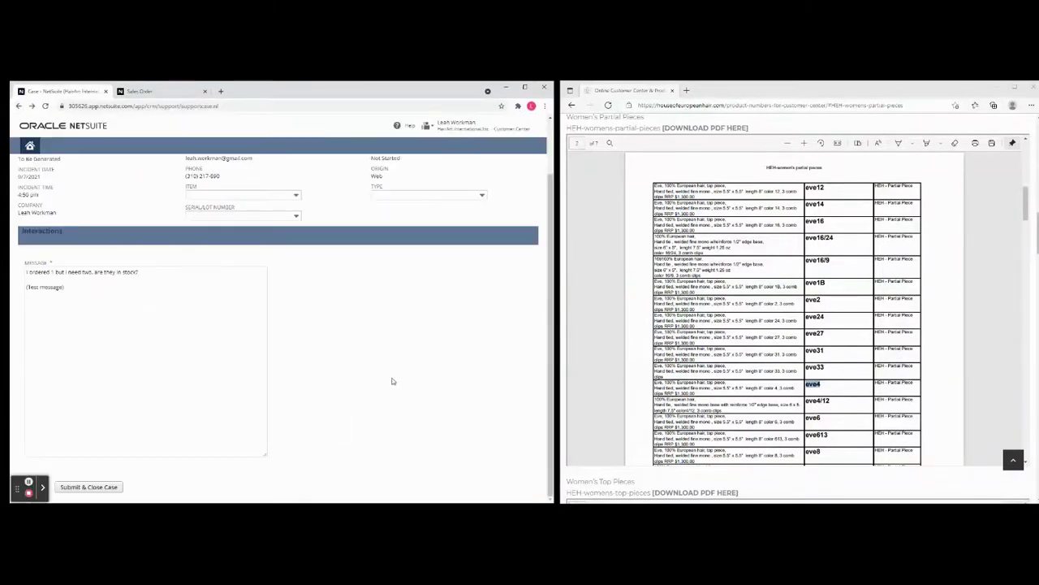
scroll(391, 381, up, 2)
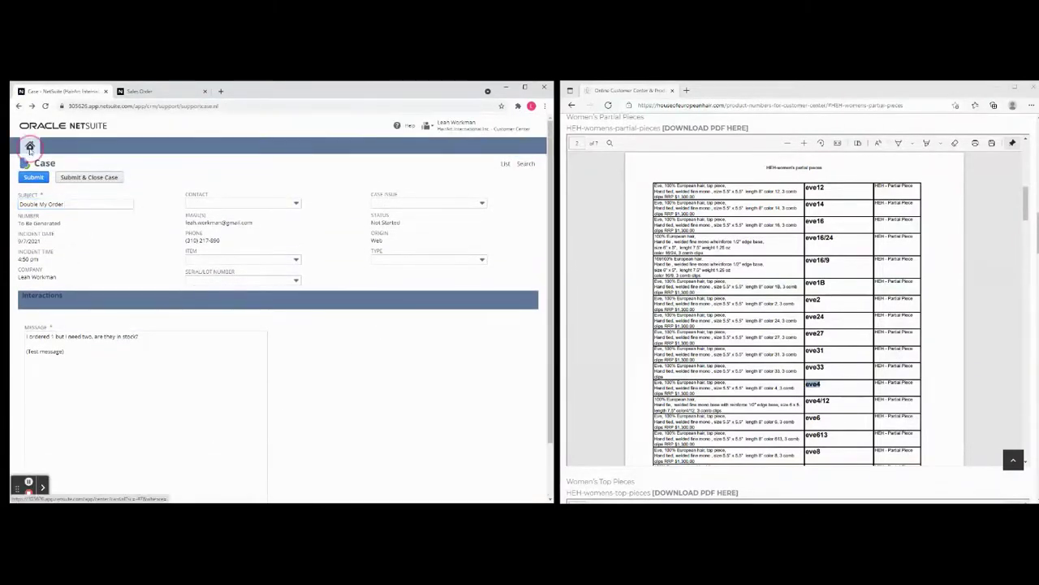
Go back to the Customer Center home page and review its Quick View showing 4 open cases.
click(30, 146)
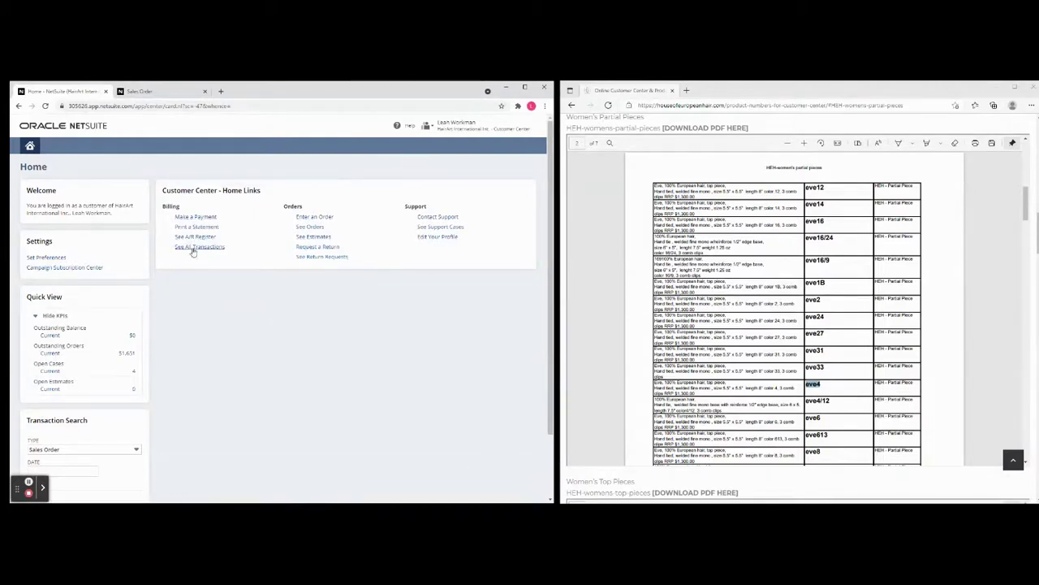
scroll(199, 248, down, 1)
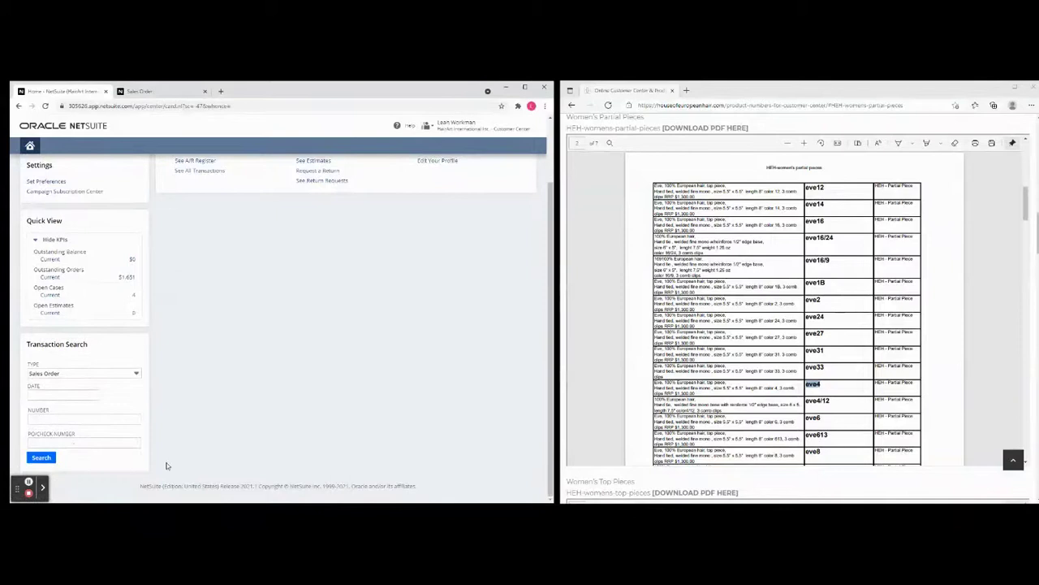
scroll(333, 359, up, 1)
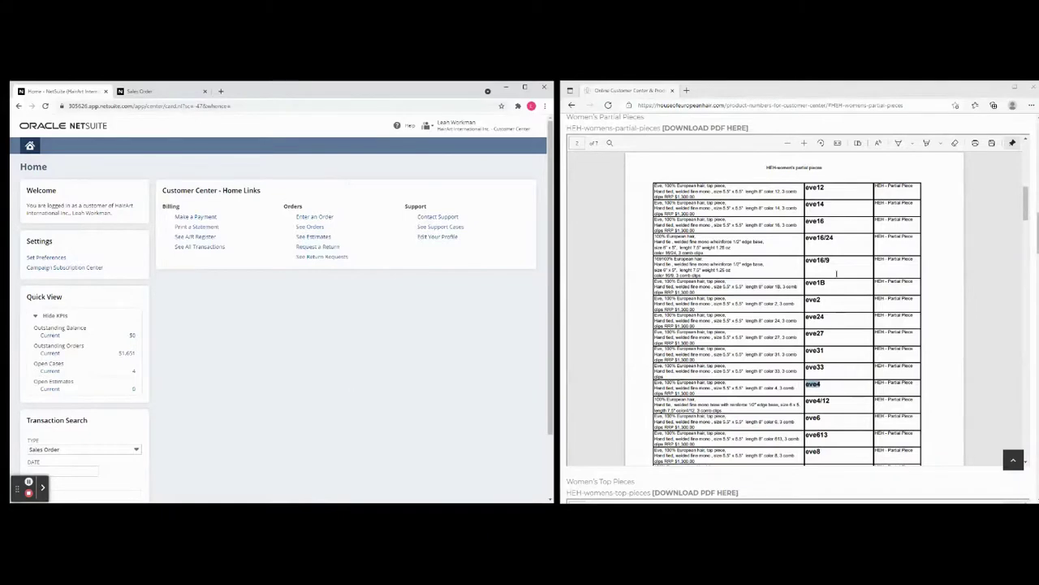
Return to the top of the House of European Hair Online Customer Center page.
click(1013, 460)
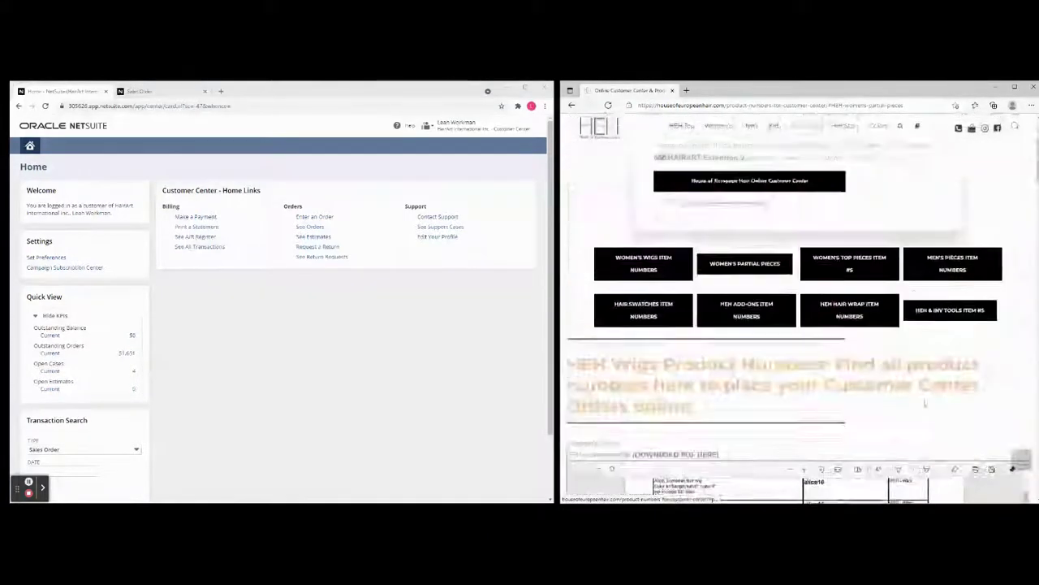